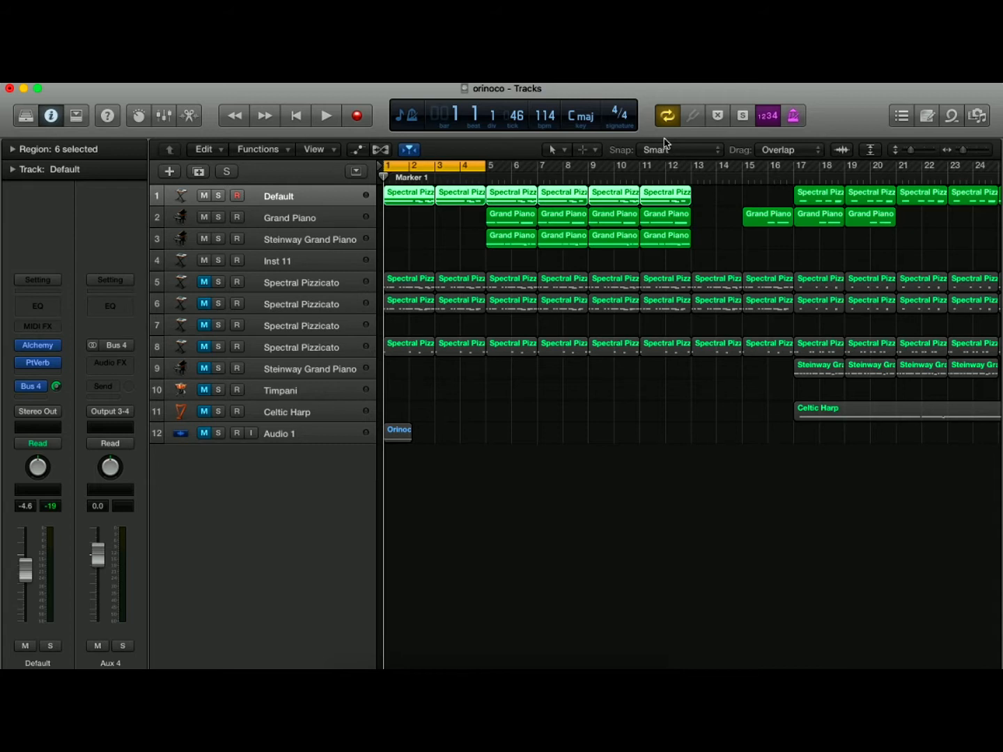
Load the EXS24 sampler as the instrument on the first track and close its plug-in window.
left_click(56, 349)
mouse_move(58, 487)
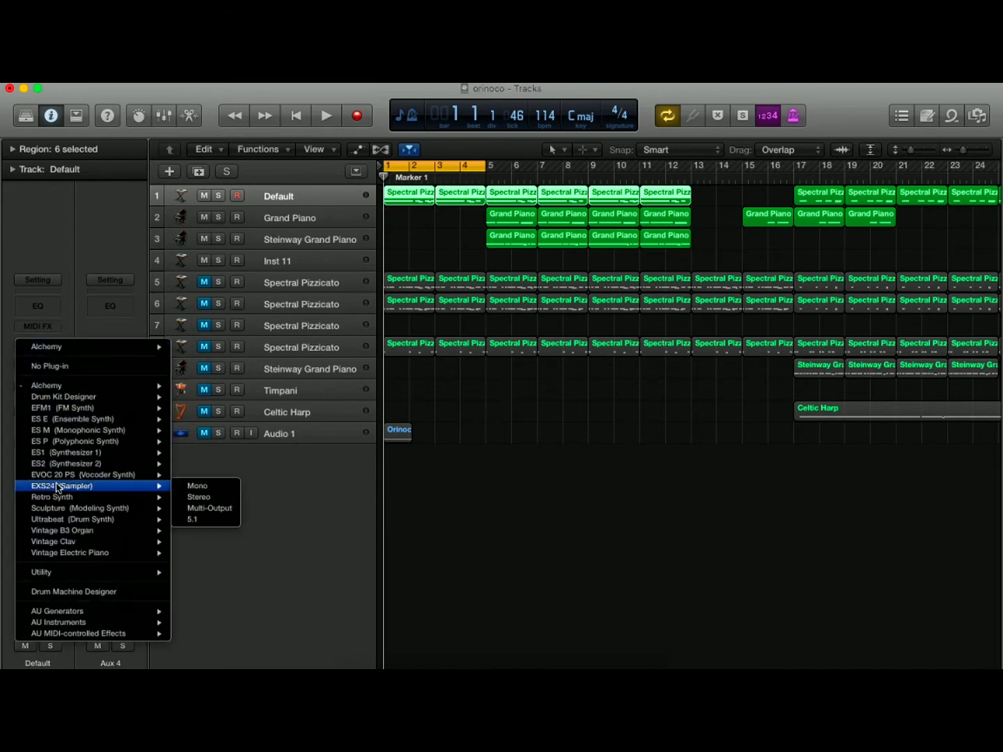
left_click(141, 488)
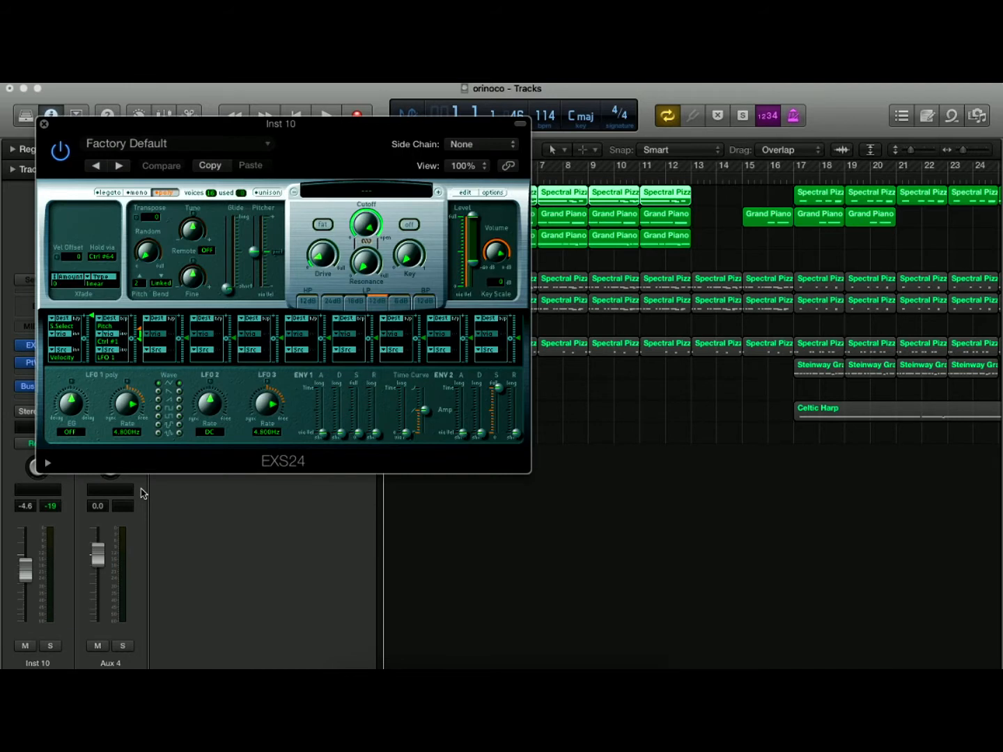
left_click(43, 126)
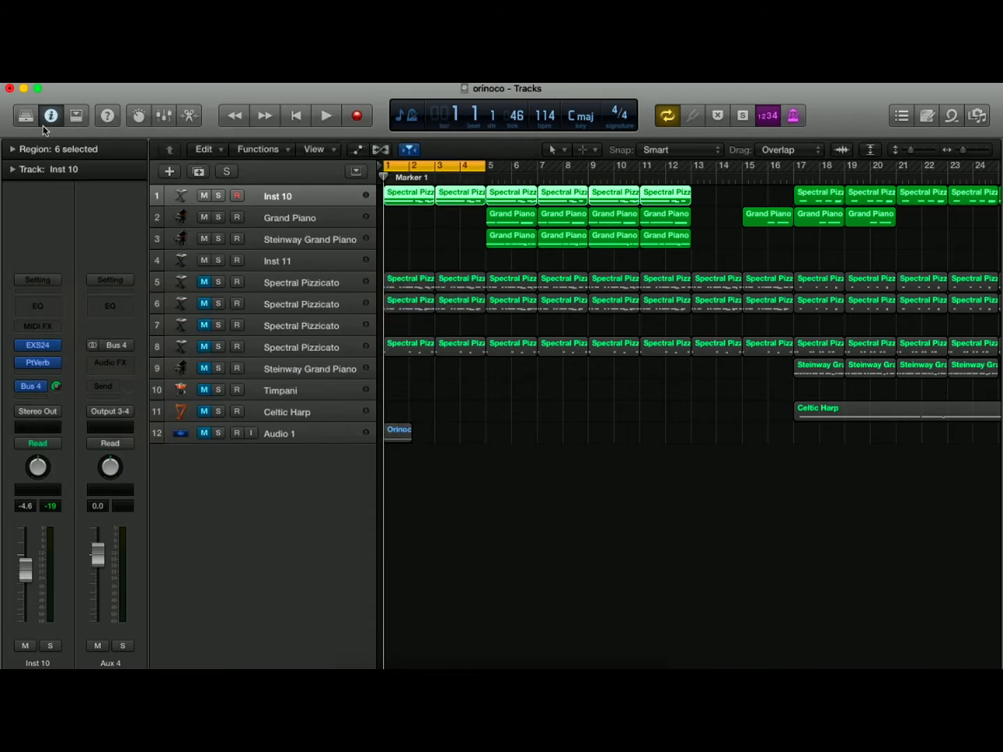
Replace the Inst 10 track's instrument with a stereo Retro Synth.
left_click(58, 346)
mouse_move(67, 421)
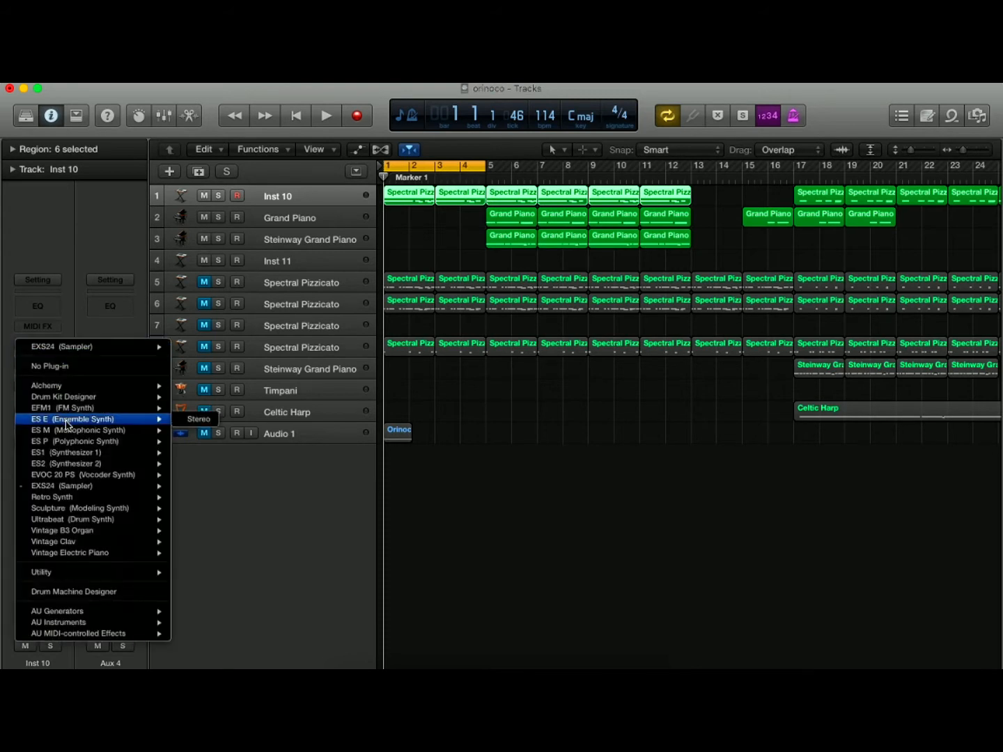
mouse_move(74, 463)
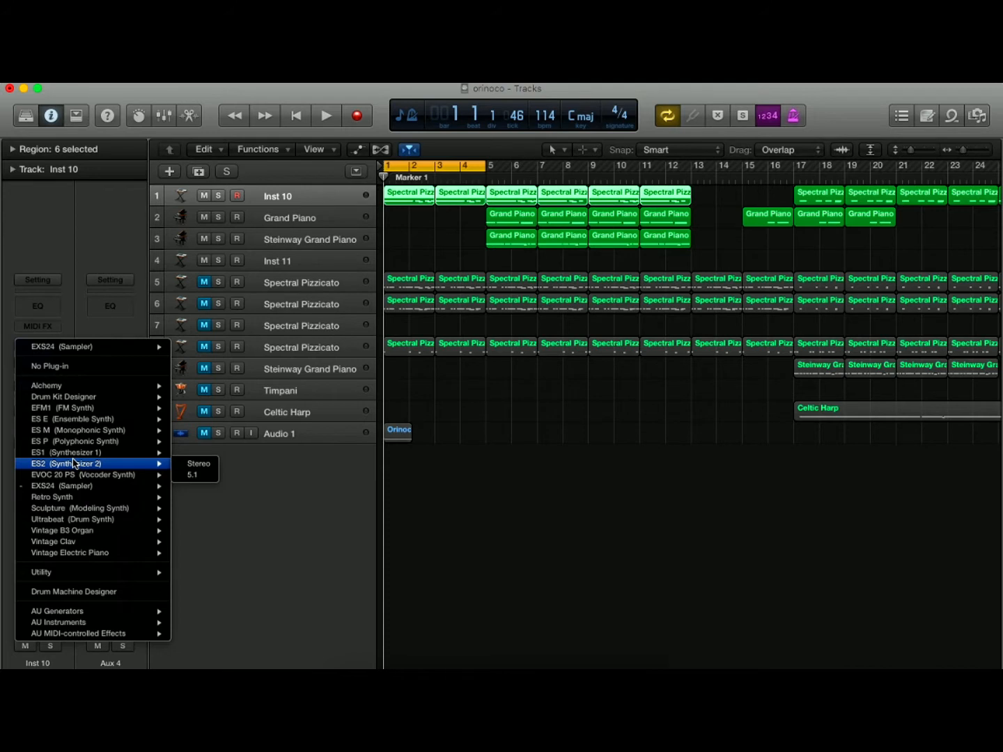
mouse_move(78, 497)
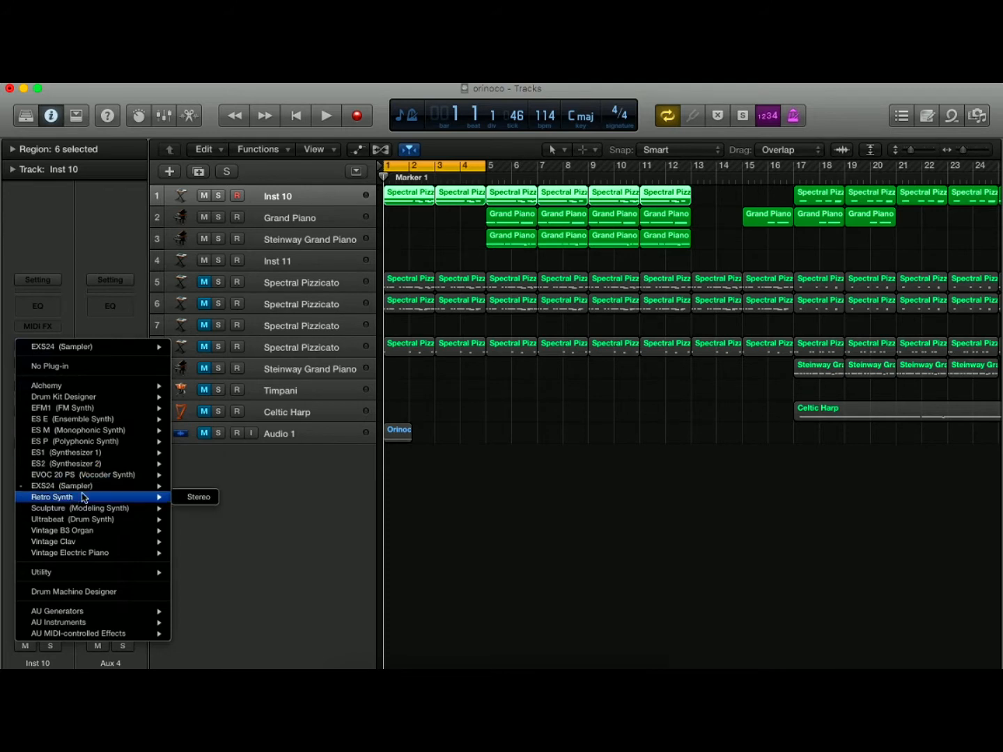
left_click(197, 497)
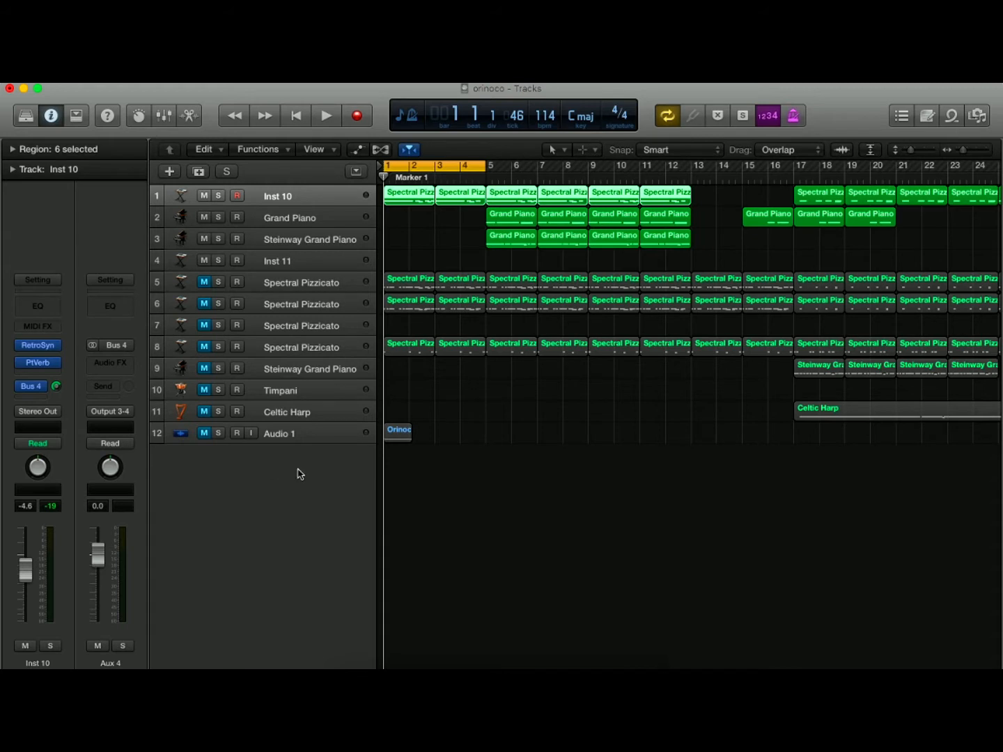
Play the cycled section and bypass the PtVerb effect on the Inst 10 track while listening.
key("space")
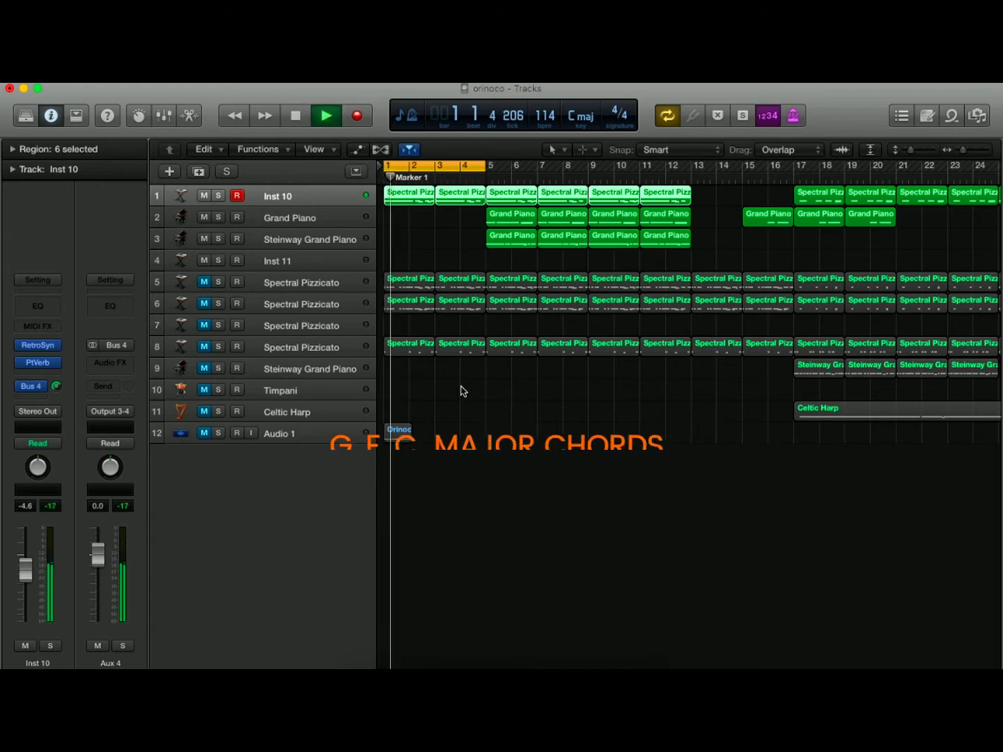
left_click(19, 362)
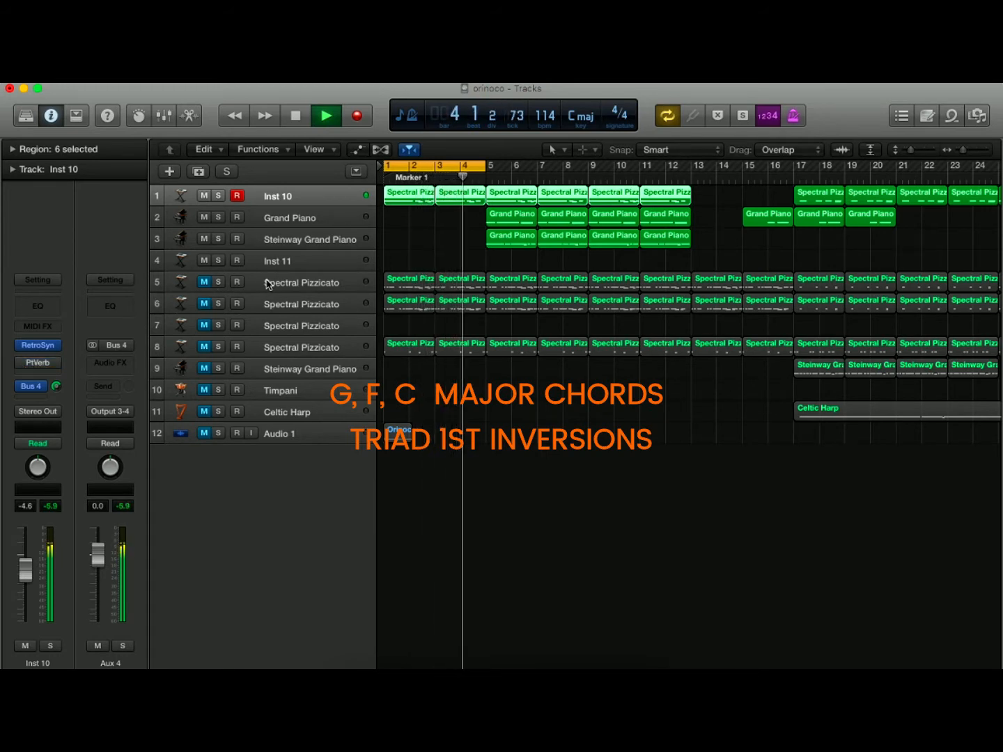
key("space")
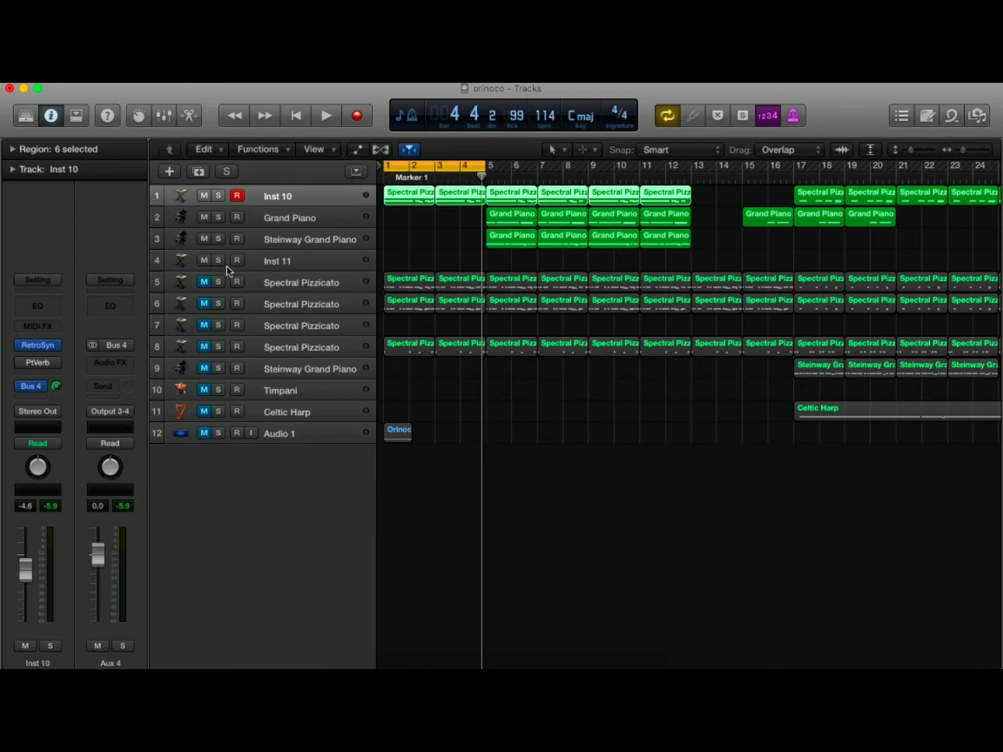
Play the Orinocostab sample on the unmuted Audio 1 track from the start, with Inst 10 muted.
left_click(204, 196)
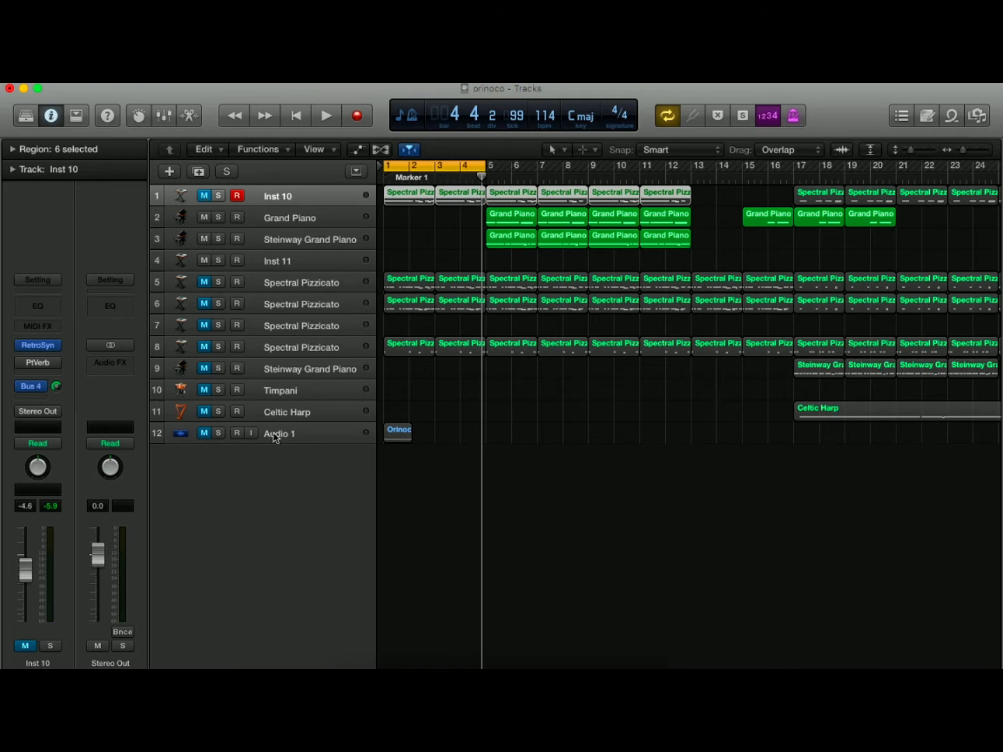
left_click(204, 434)
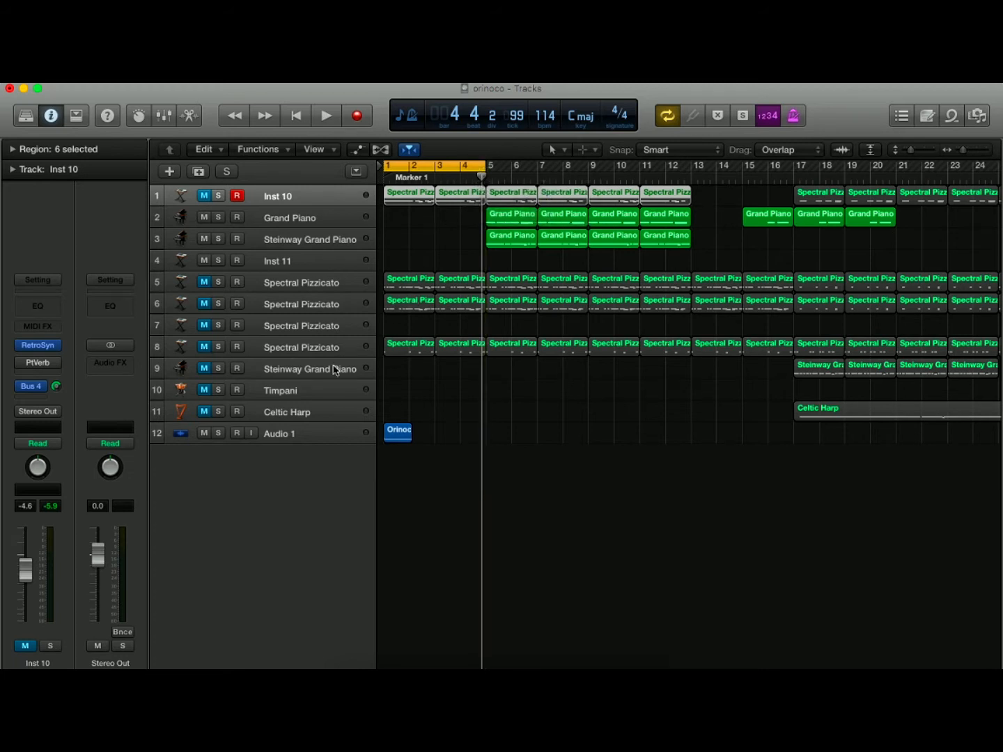
left_click(298, 434)
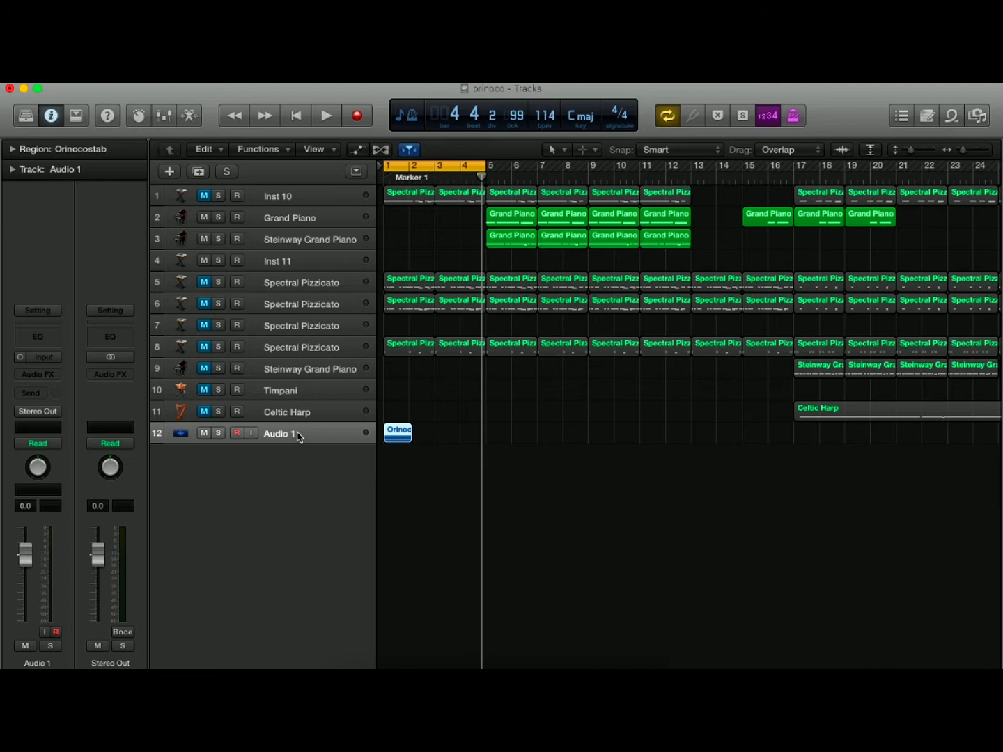
key("Return")
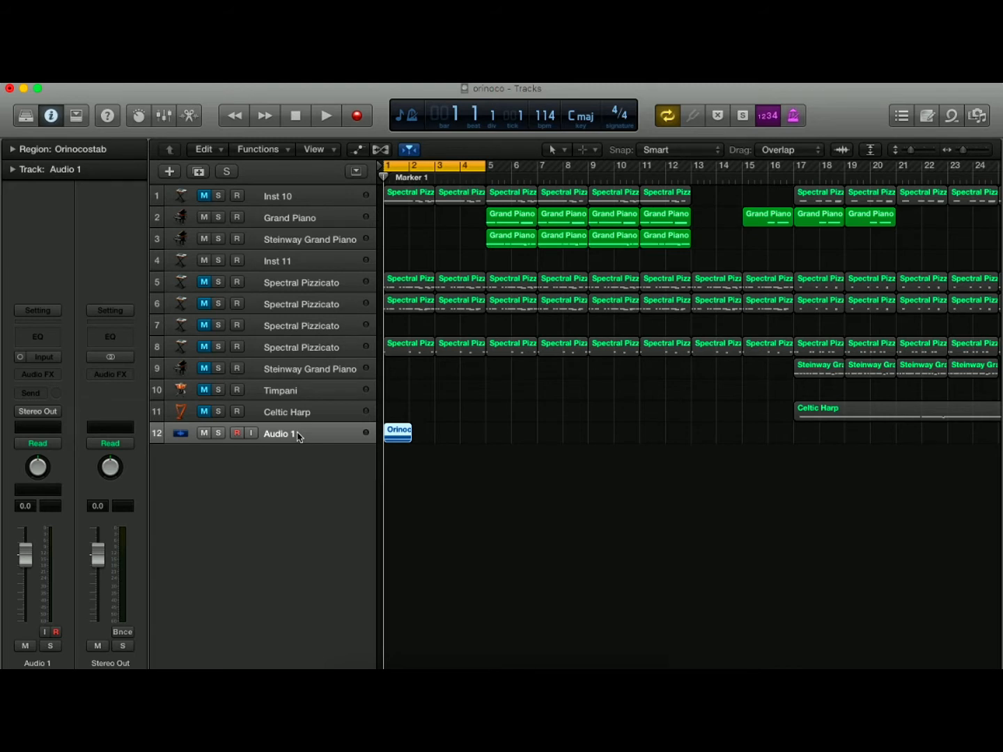
key("space")
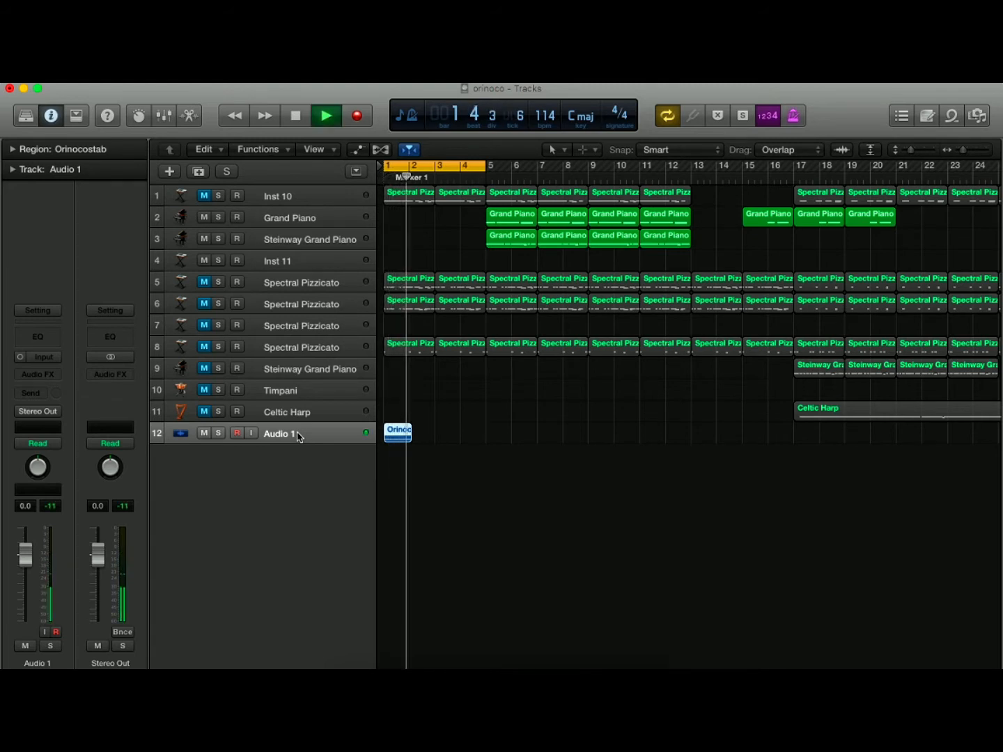
key("space")
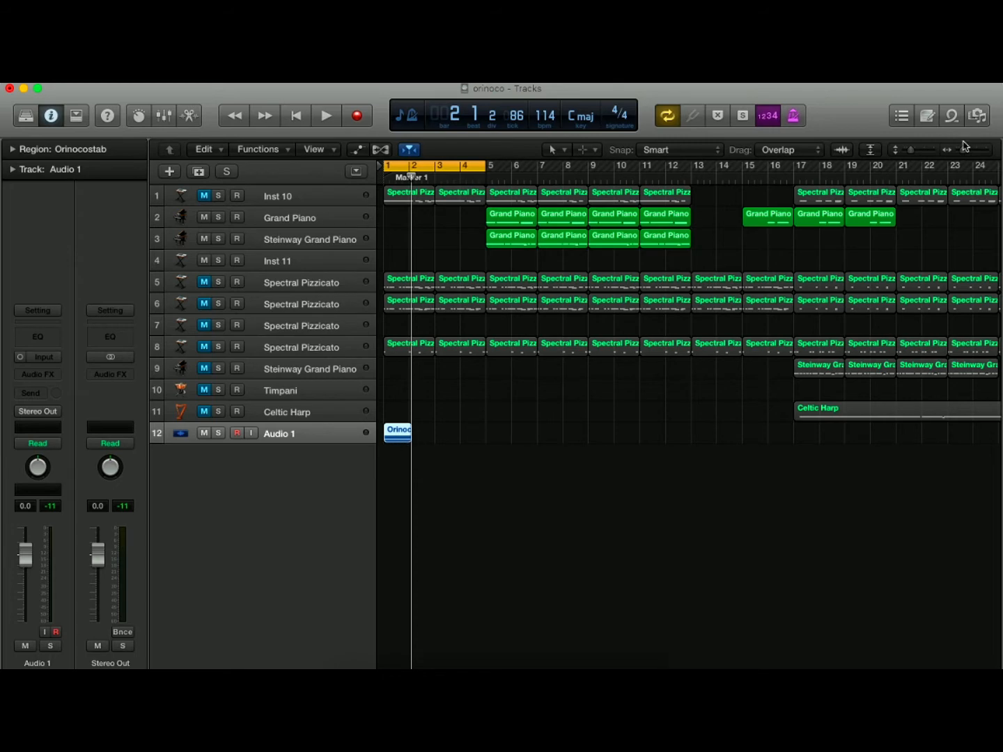
Examine the Orinocostab region's waveform up close and play it from the start.
left_click_drag(965, 152, 918, 152)
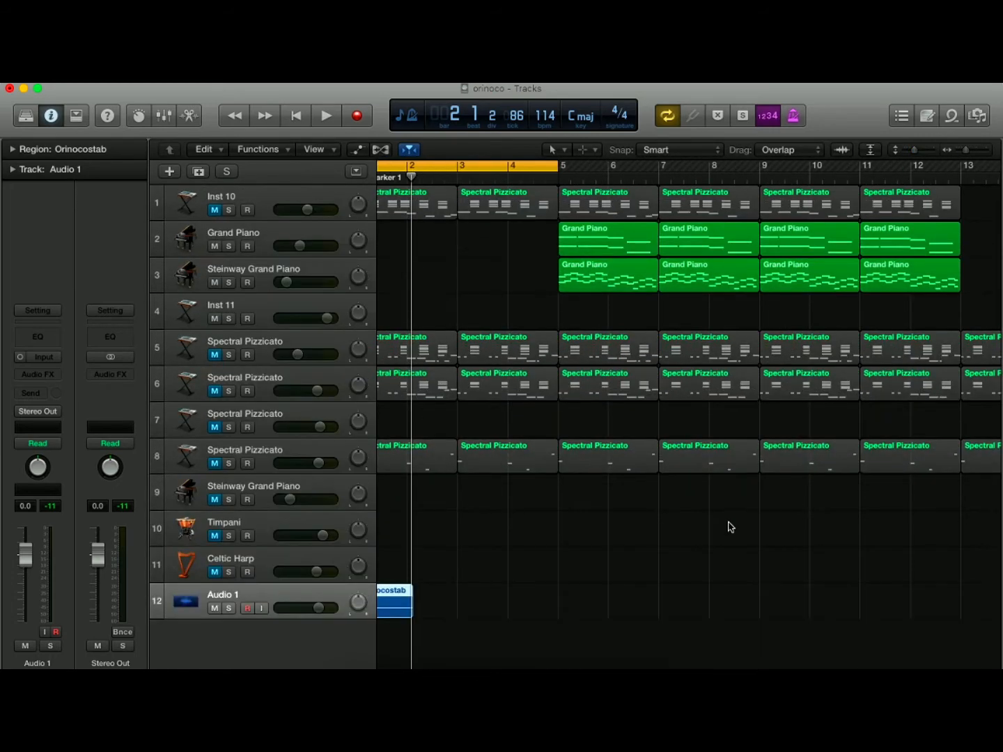
scroll(730, 527, "left", 2)
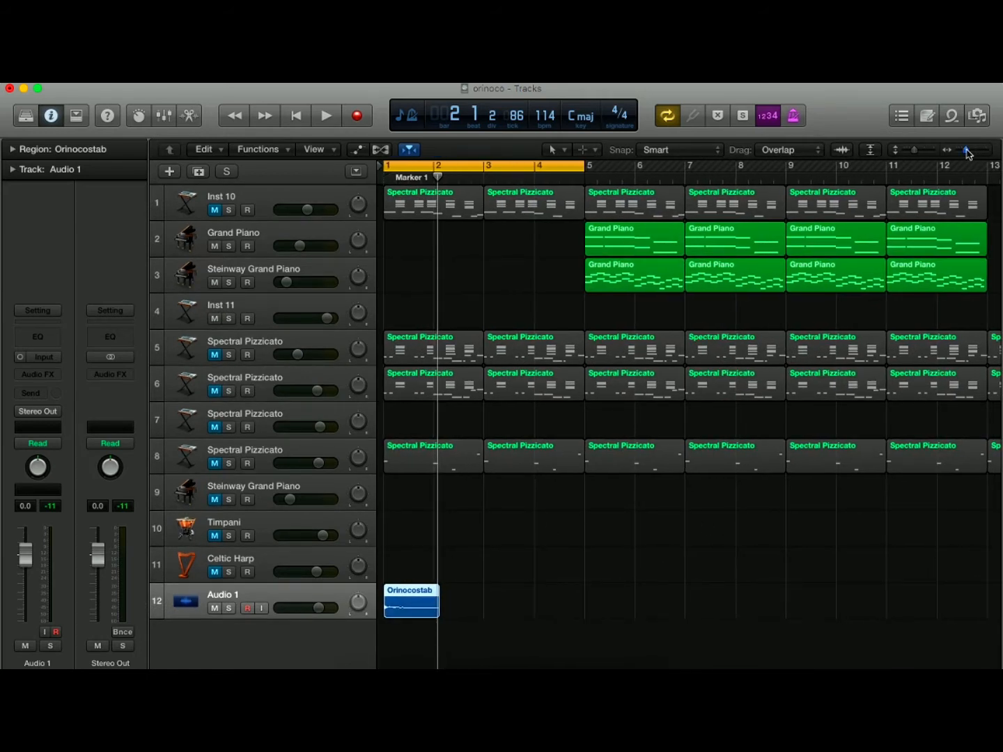
left_click_drag(967, 152, 921, 153)
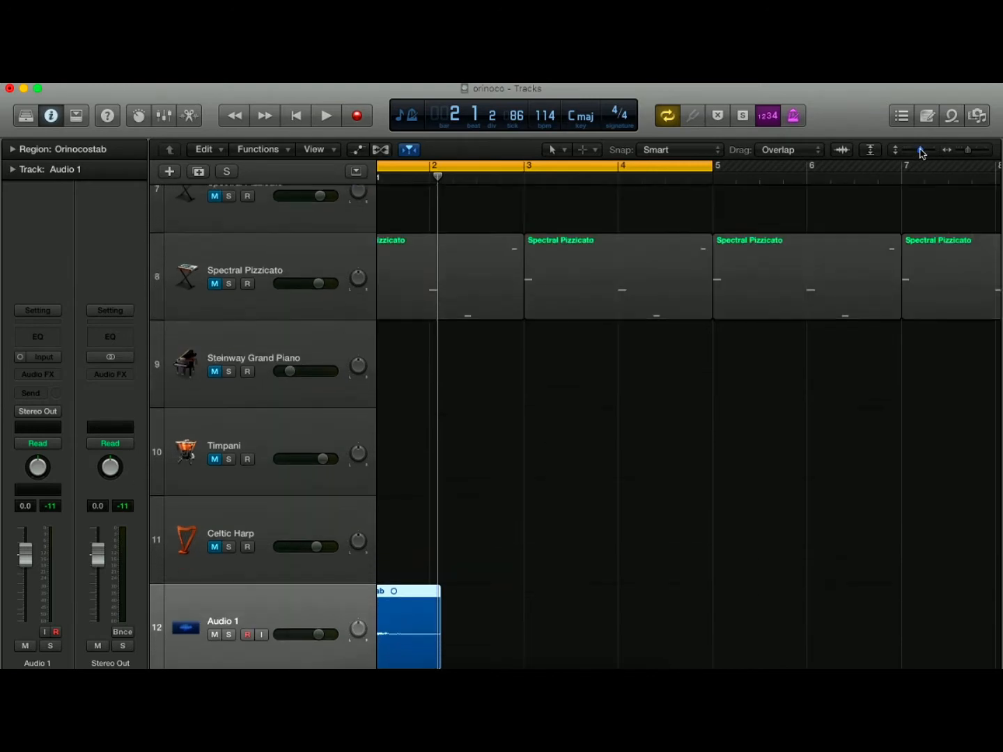
scroll(759, 422, "left", 2)
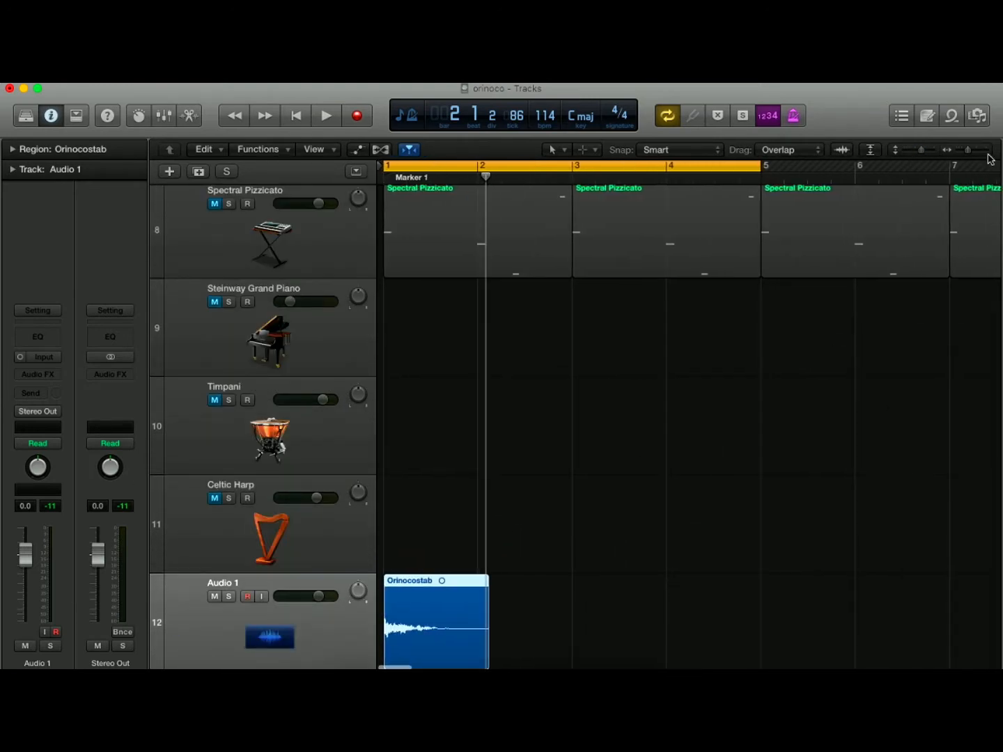
left_click_drag(974, 150, 932, 153)
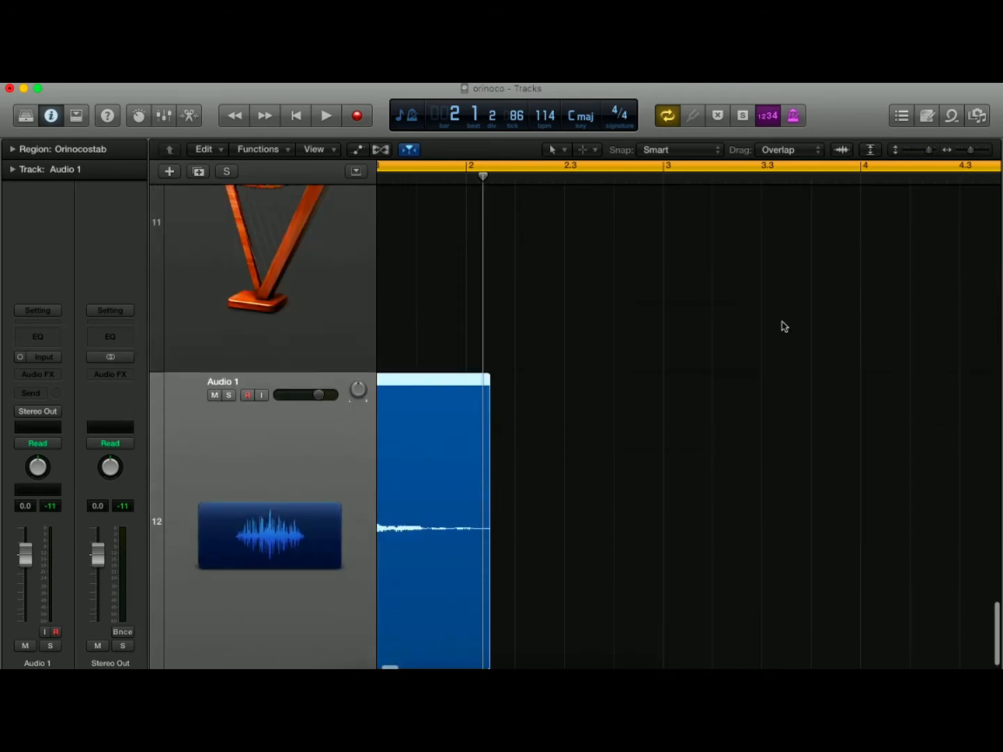
scroll(781, 325, "left", 3)
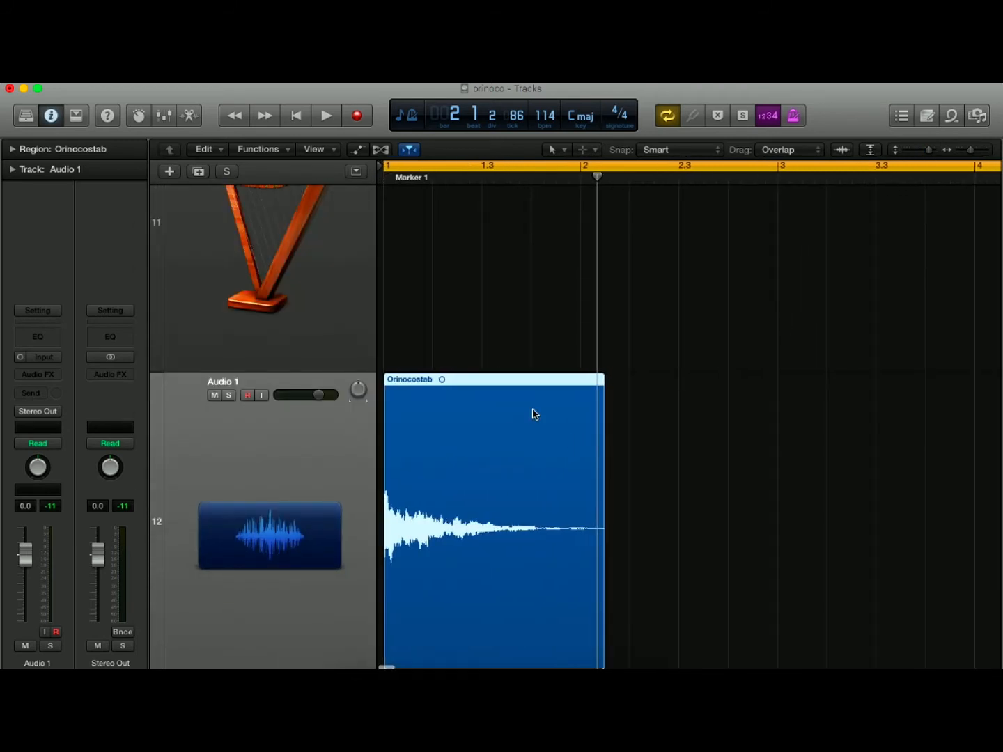
key("Return")
key("space")
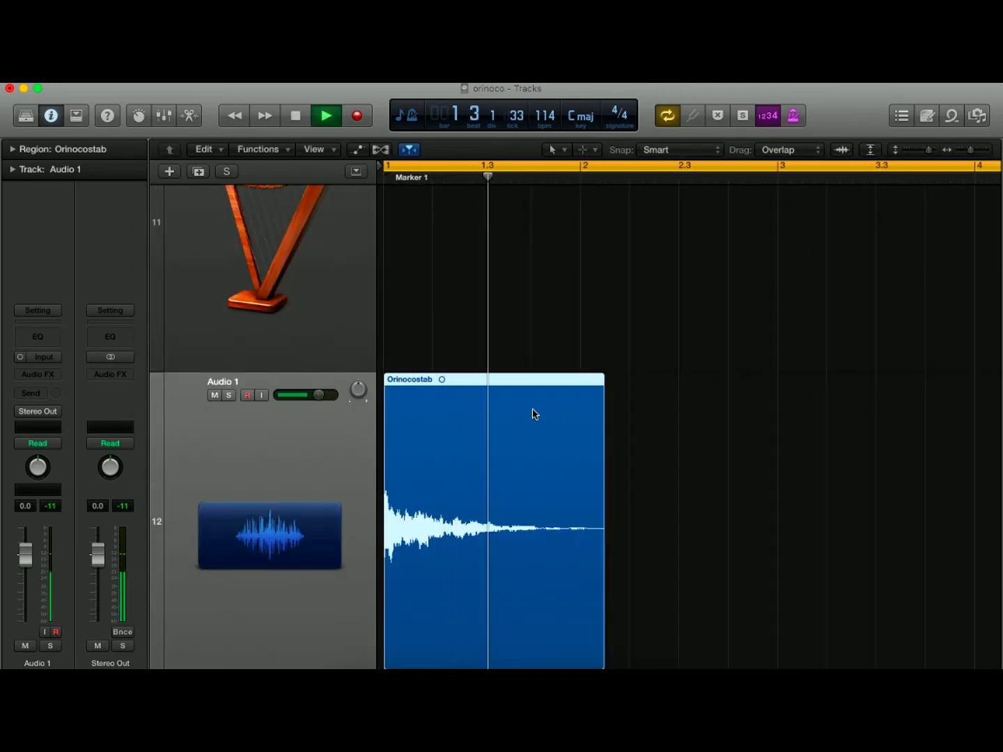
key("space")
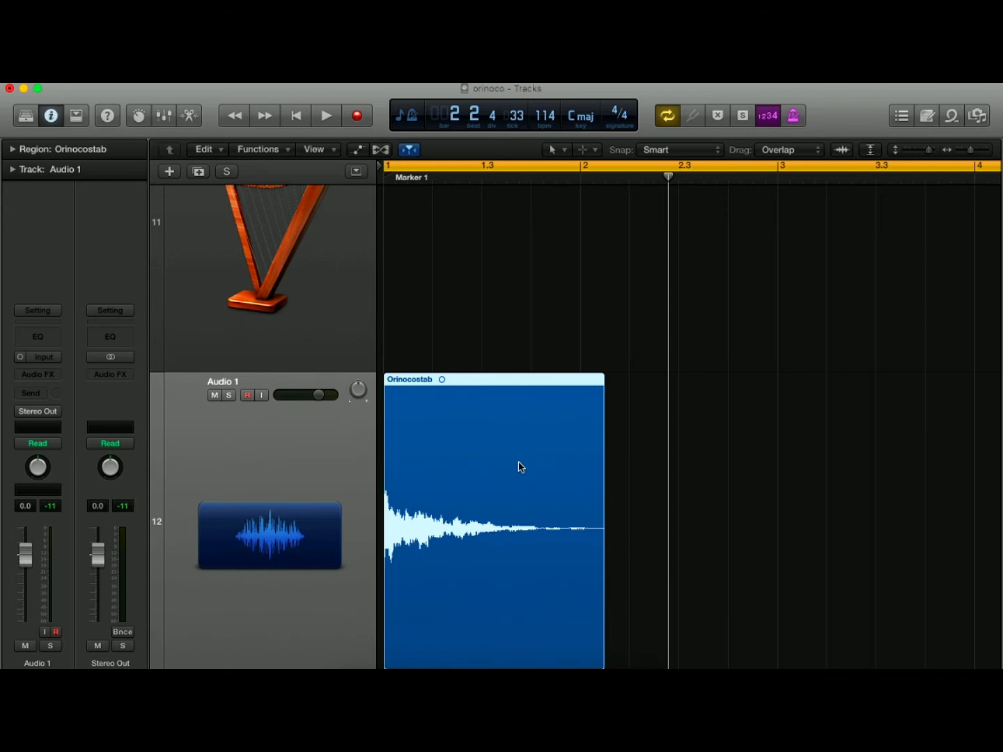
Swap the mutes so Inst 10 sounds instead of Audio 1, and shorten the cycle range to end at bar 3.
scroll(546, 468, "down", 1)
left_click(971, 150)
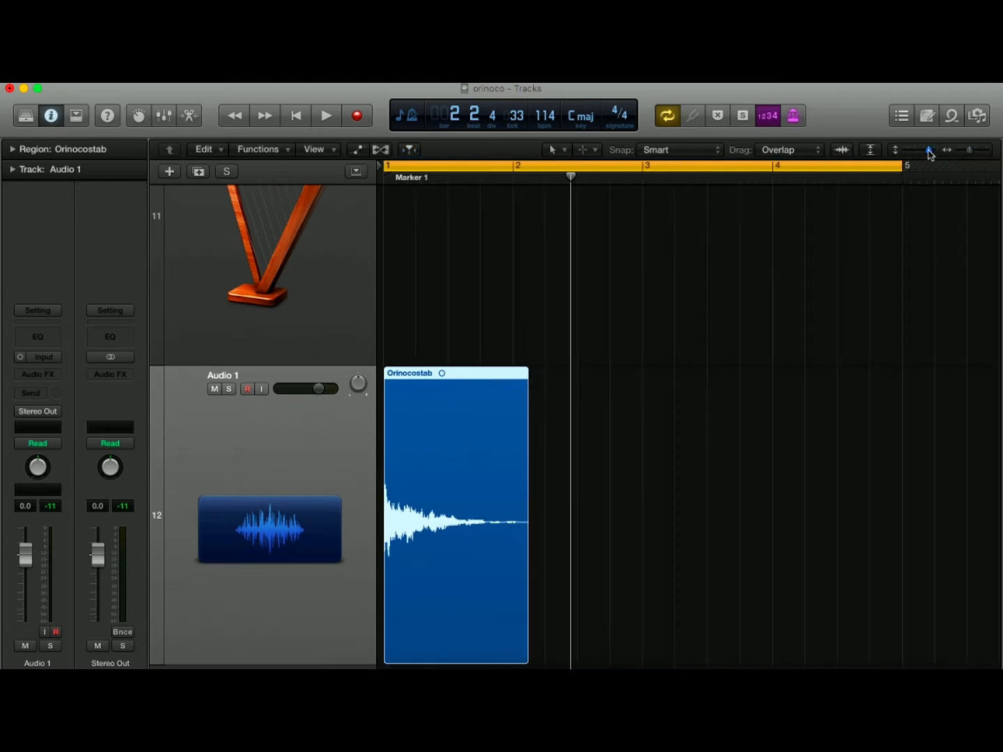
left_click_drag(931, 155, 910, 153)
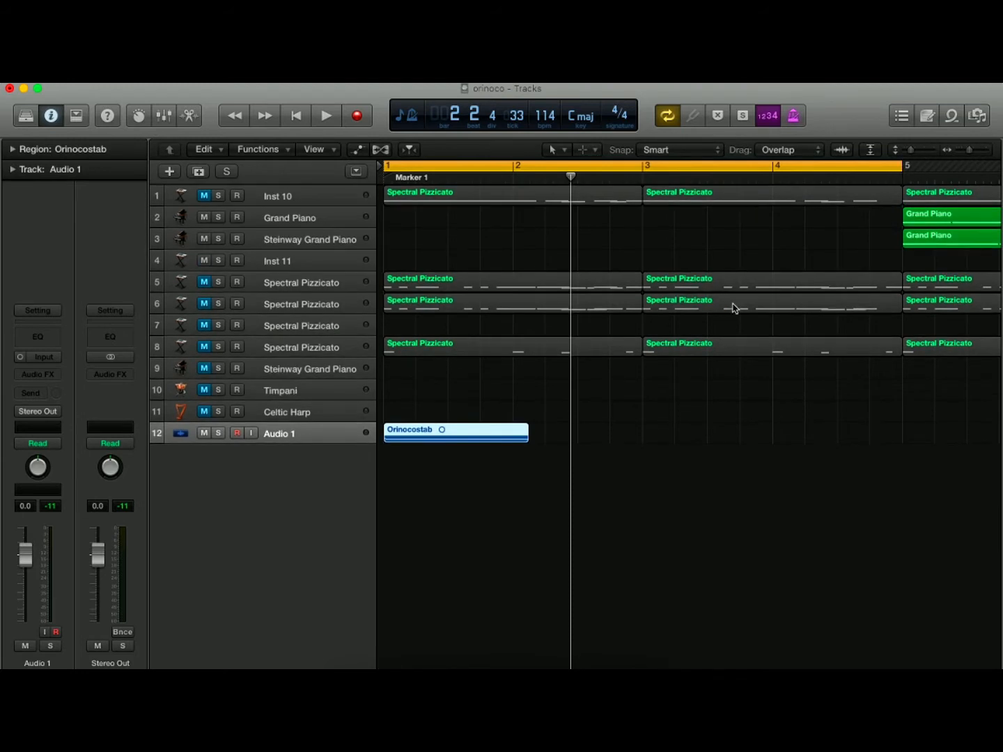
left_click(204, 433)
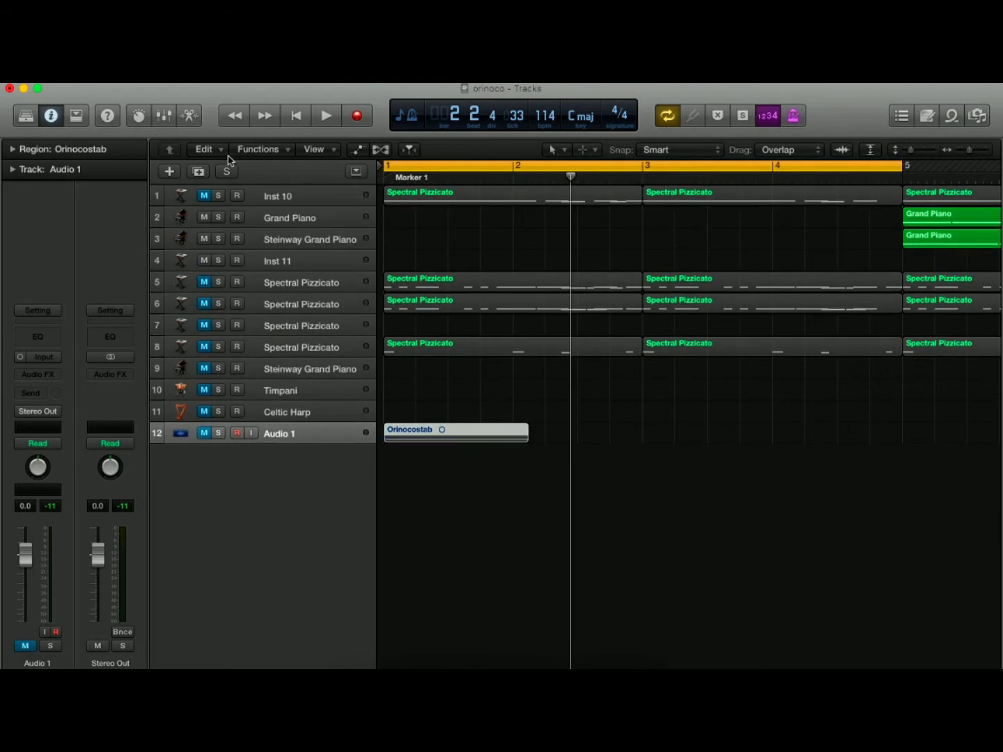
left_click(204, 196)
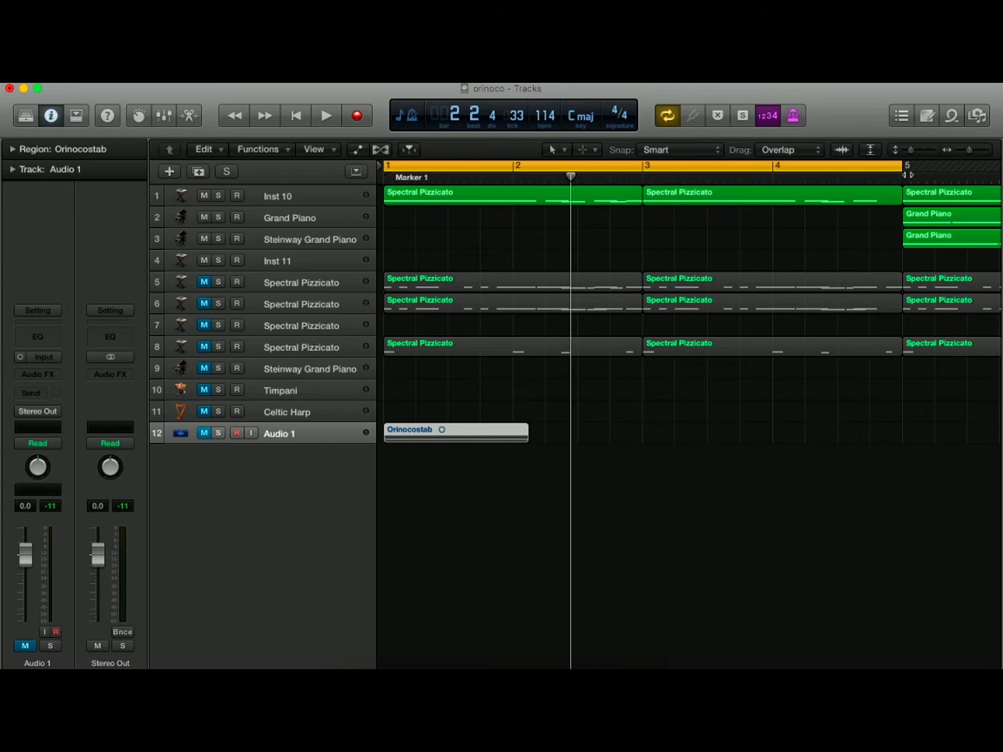
left_click_drag(905, 173, 643, 228)
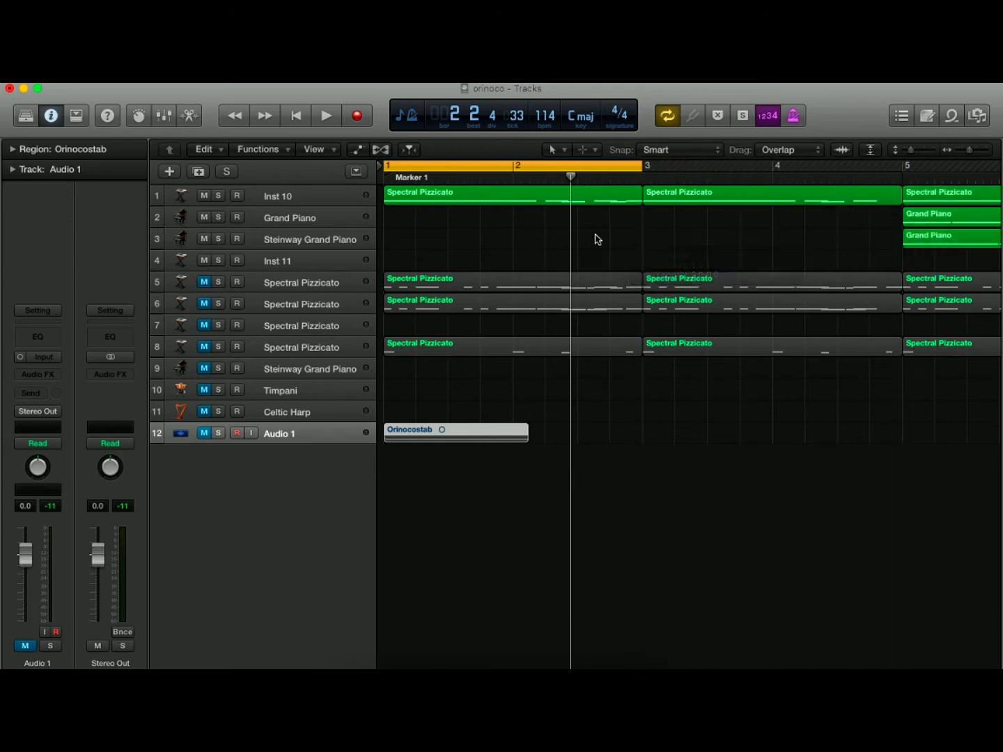
Load a stereo Alchemy synth as the instrument on the Inst 10 track.
left_click(305, 198)
left_click(57, 349)
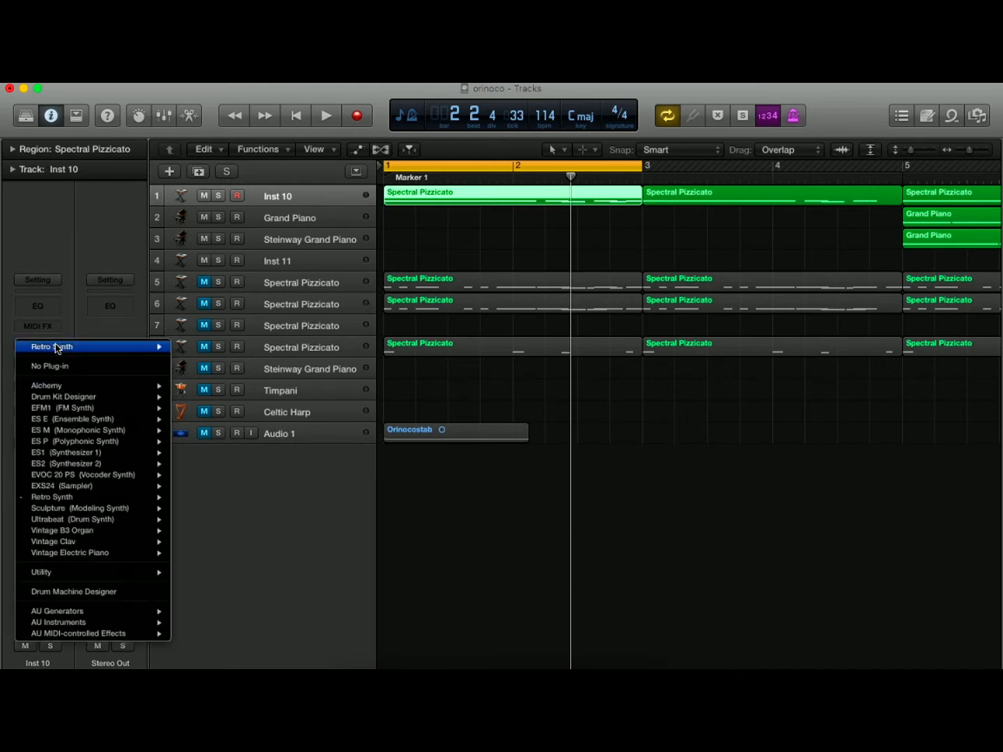
mouse_move(60, 390)
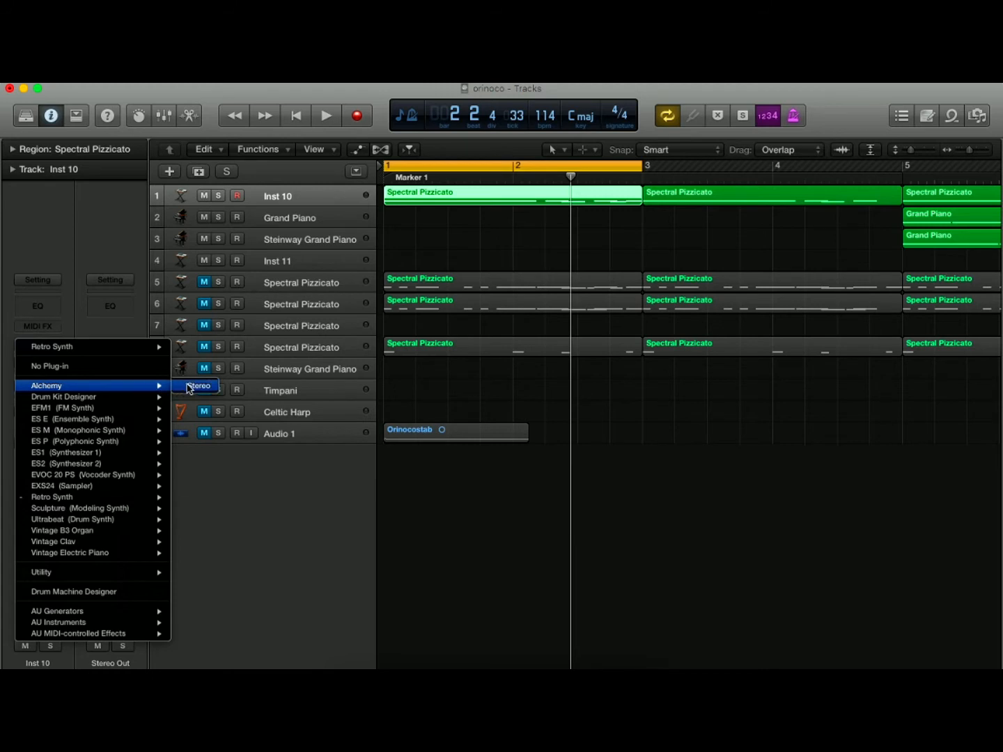
left_click(199, 387)
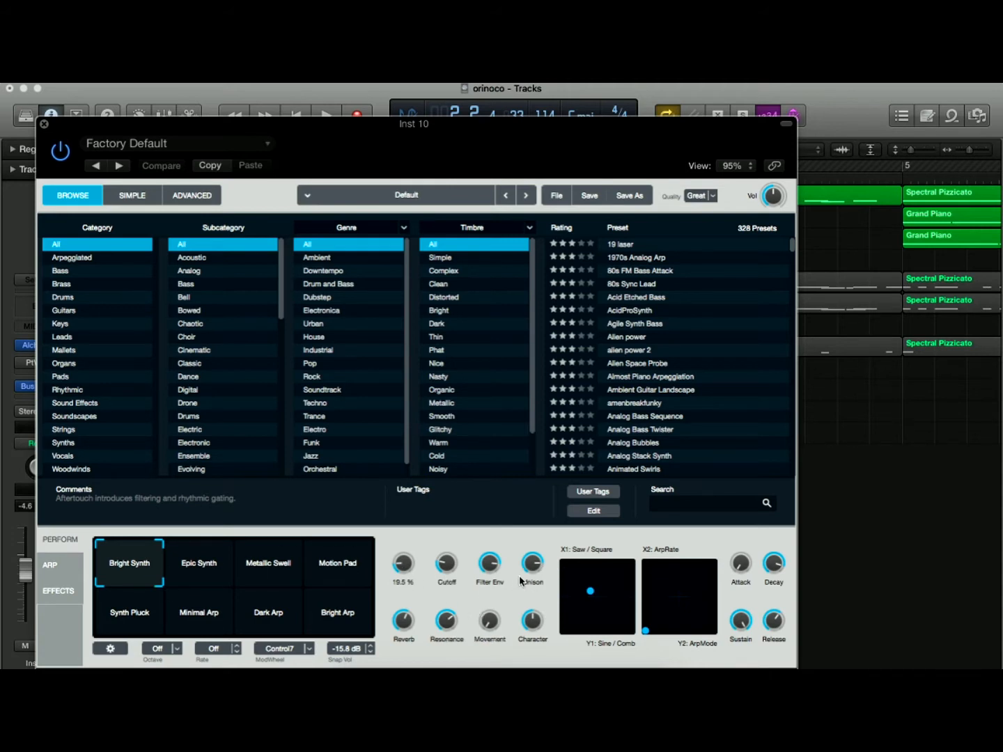
Show Alchemy's advanced view and clear the default patch to an initialised sound.
left_click(188, 199)
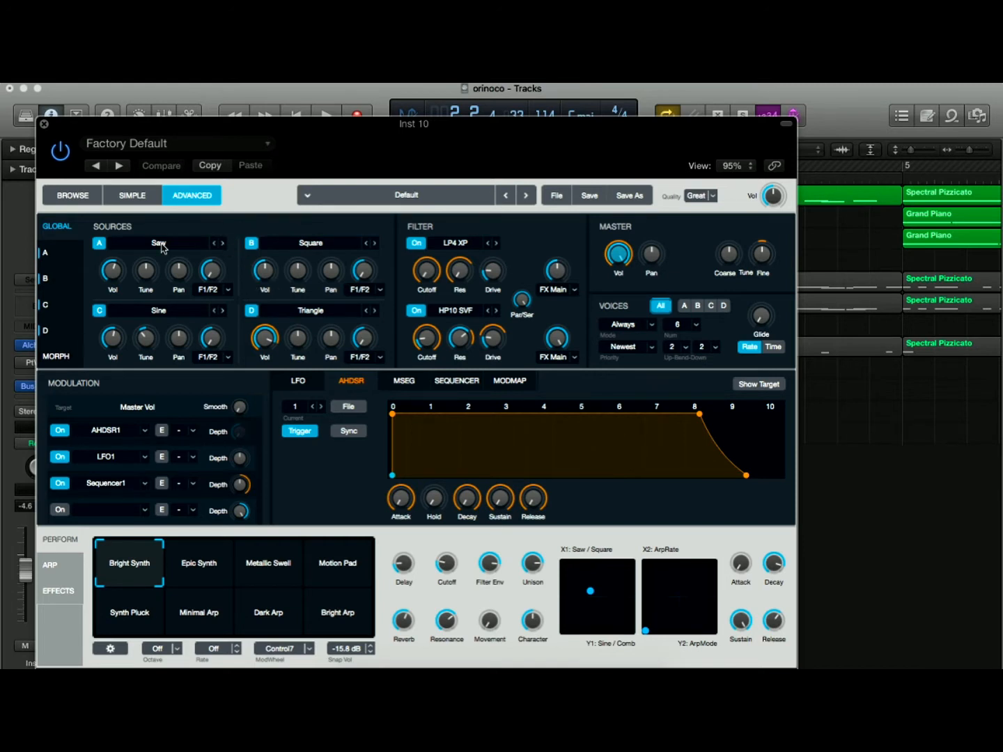
left_click(556, 196)
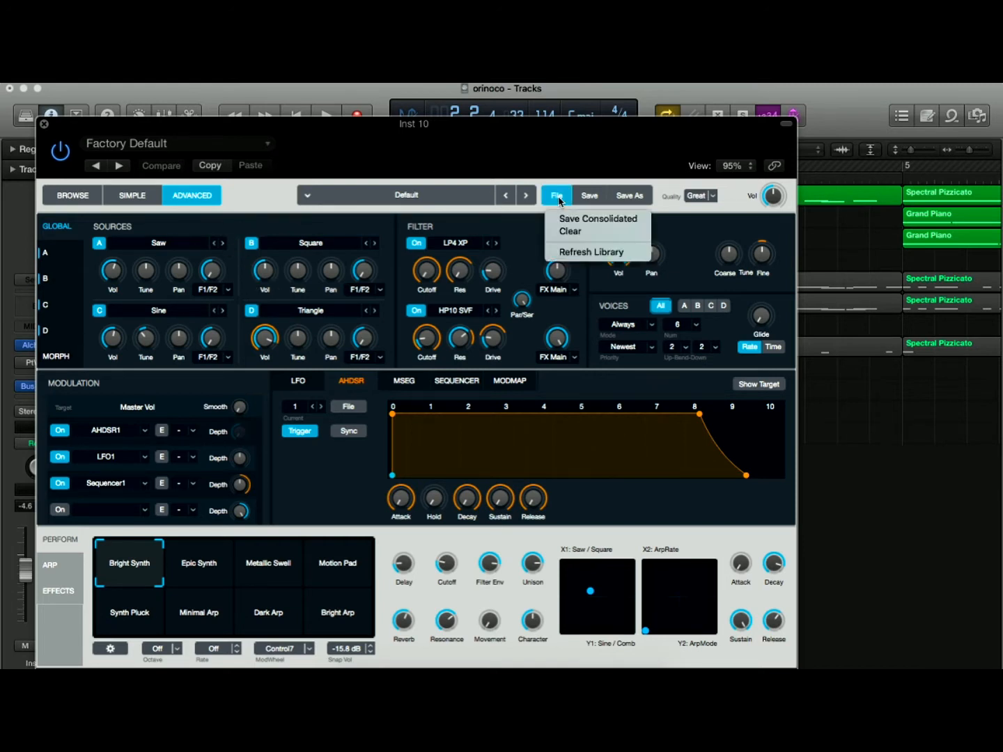
left_click(571, 233)
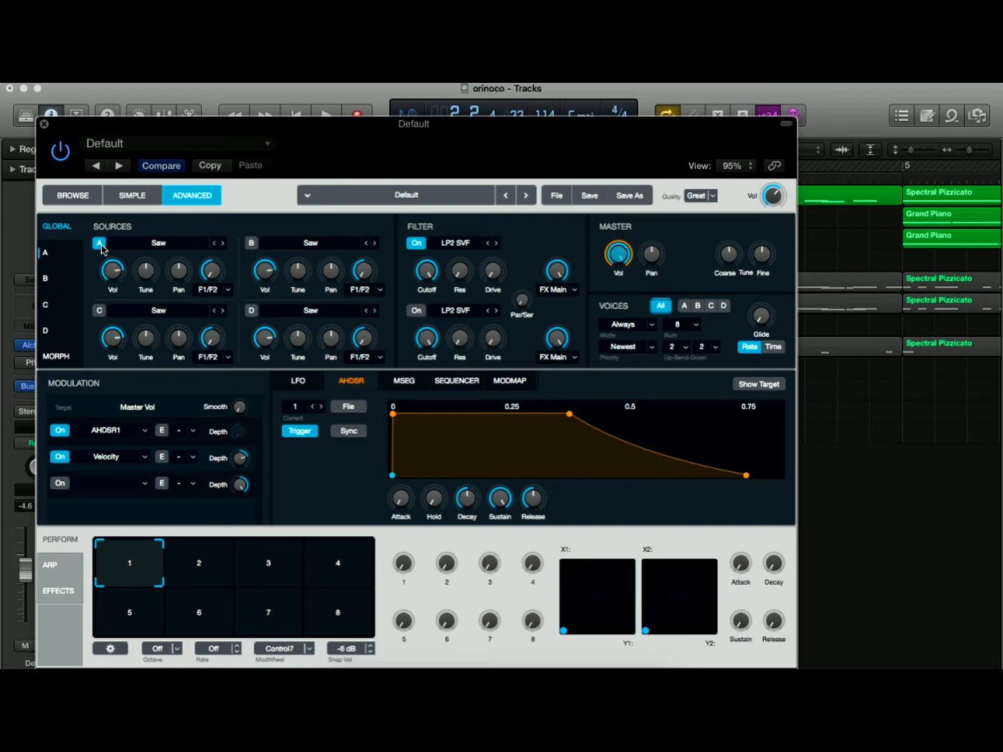
Import Orinocostab.wav from the Desktop into Alchemy's source A with Spectral analysis and Pitch mapping.
left_click(163, 243)
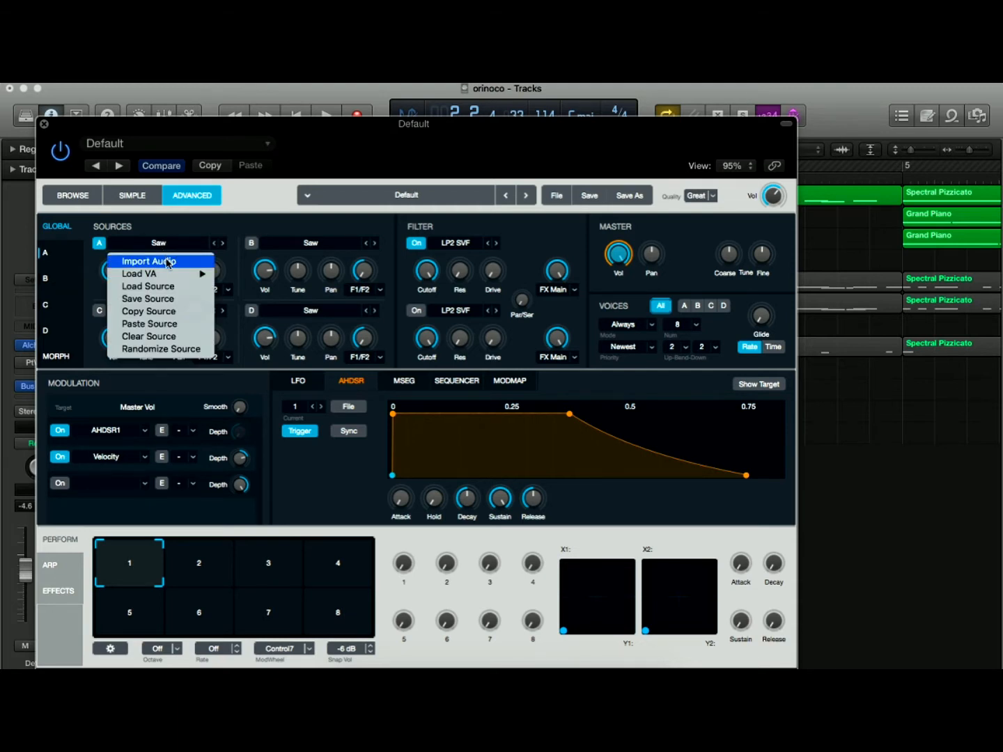
left_click(167, 262)
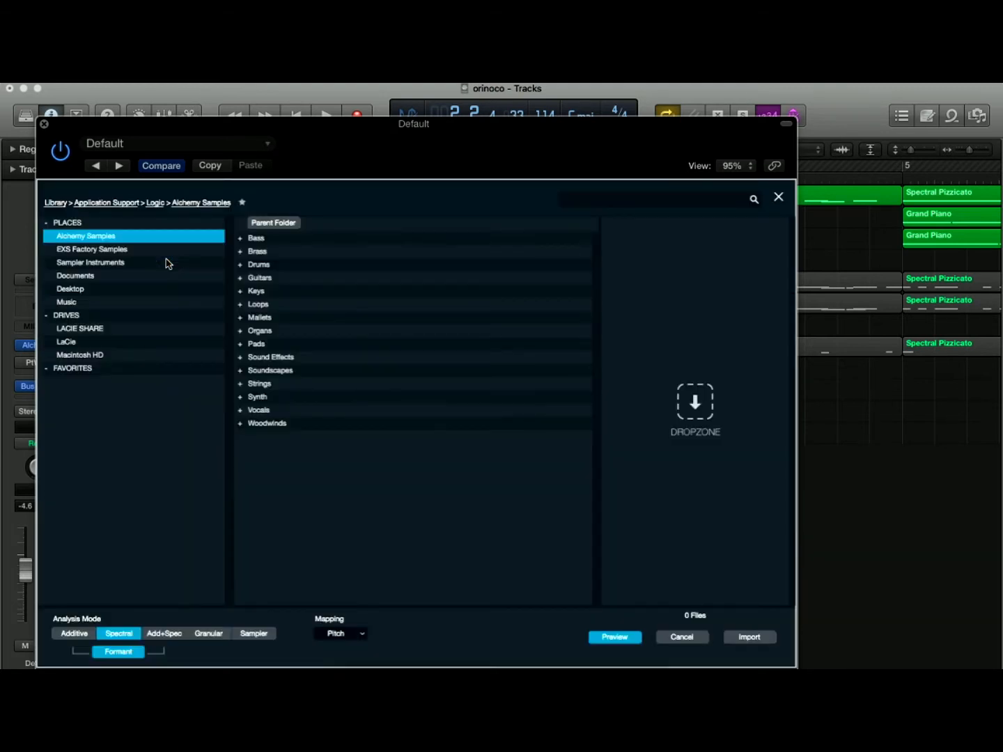
left_click(70, 291)
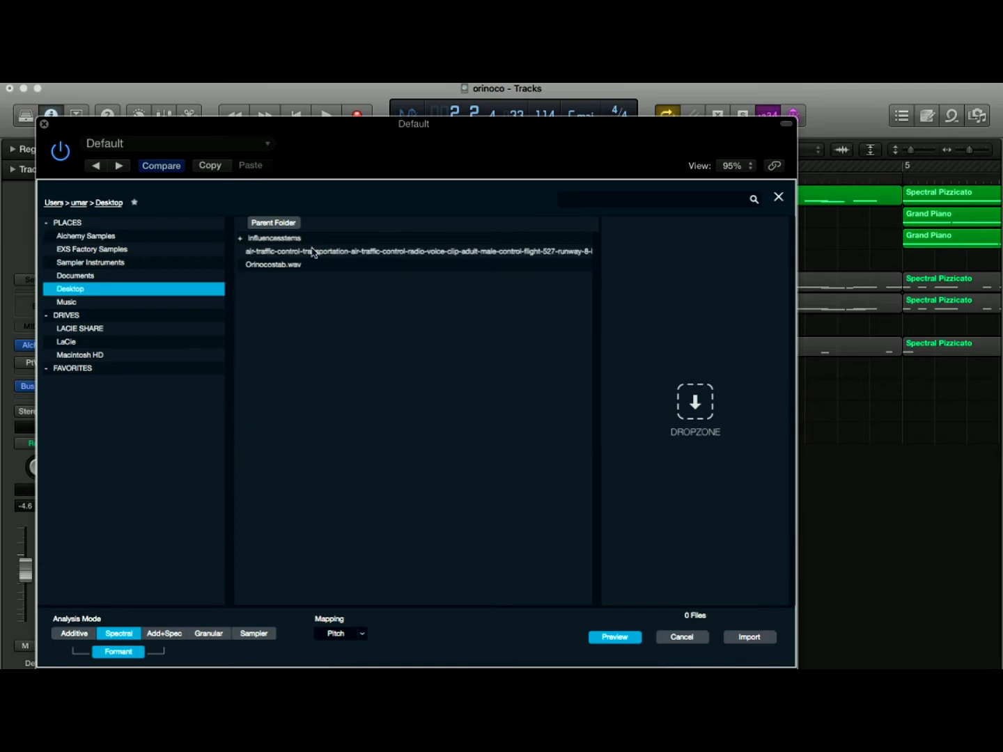
left_click(270, 265)
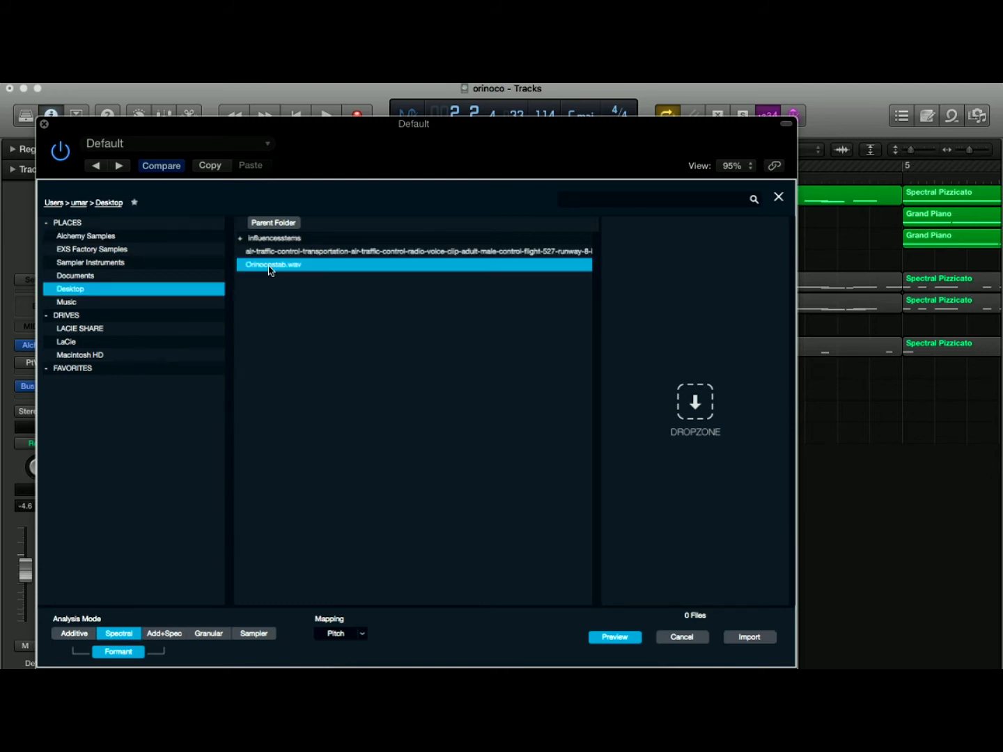
double_click(270, 266)
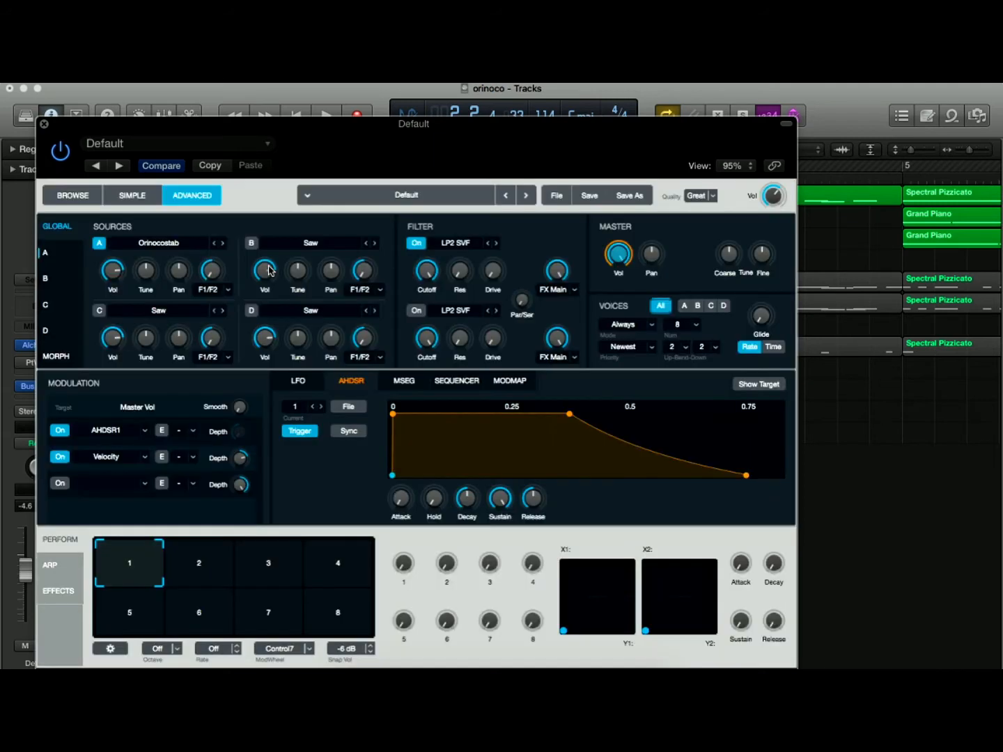
Bring up Musical Typing and play varied chords and notes to audition the imported stab sample.
mouse_move(149, 261)
key("super+k")
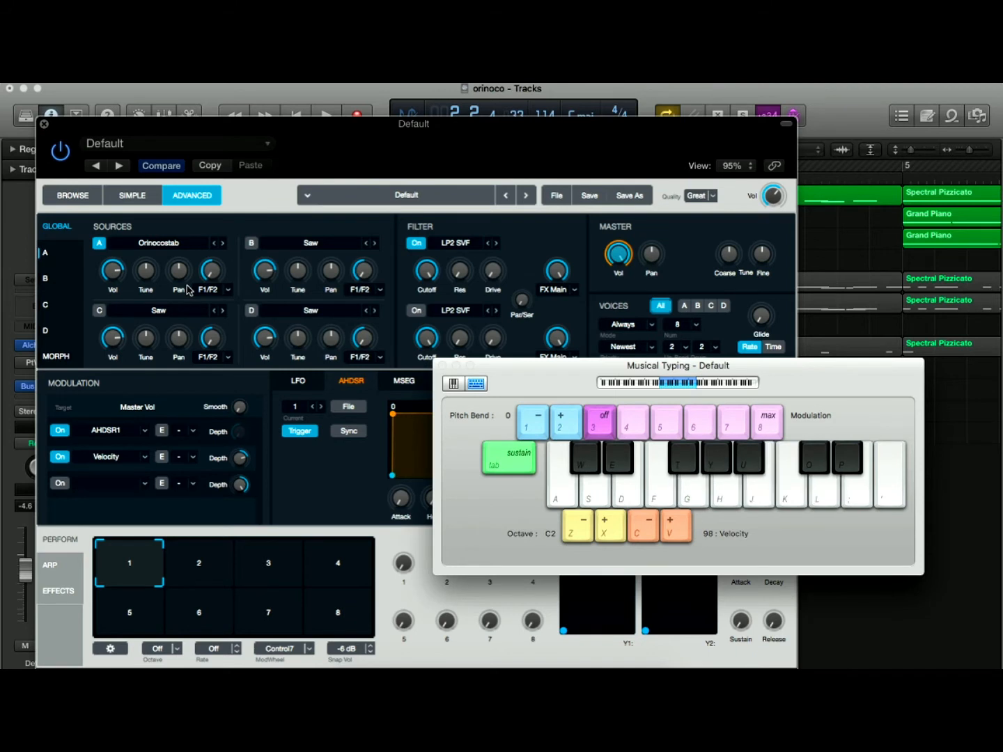
key("g")
key("j")
key("l")
key("g")
key("j")
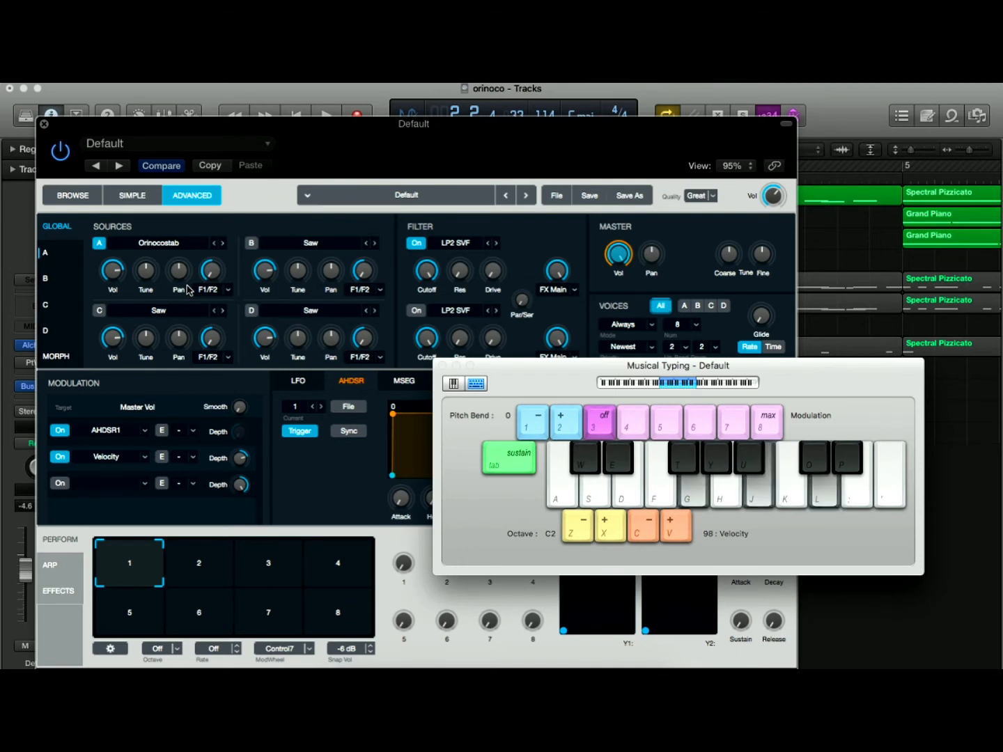
key("j")
key("l")
key("j")
key("l")
key("g")
key("j")
key("j")
key("l")
key("g")
key("j")
key("a")
key("f")
key("k")
key("apostrophe")
key("g")
key("j")
key("l")
key("f")
key("g")
key("j")
key("g")
key("j")
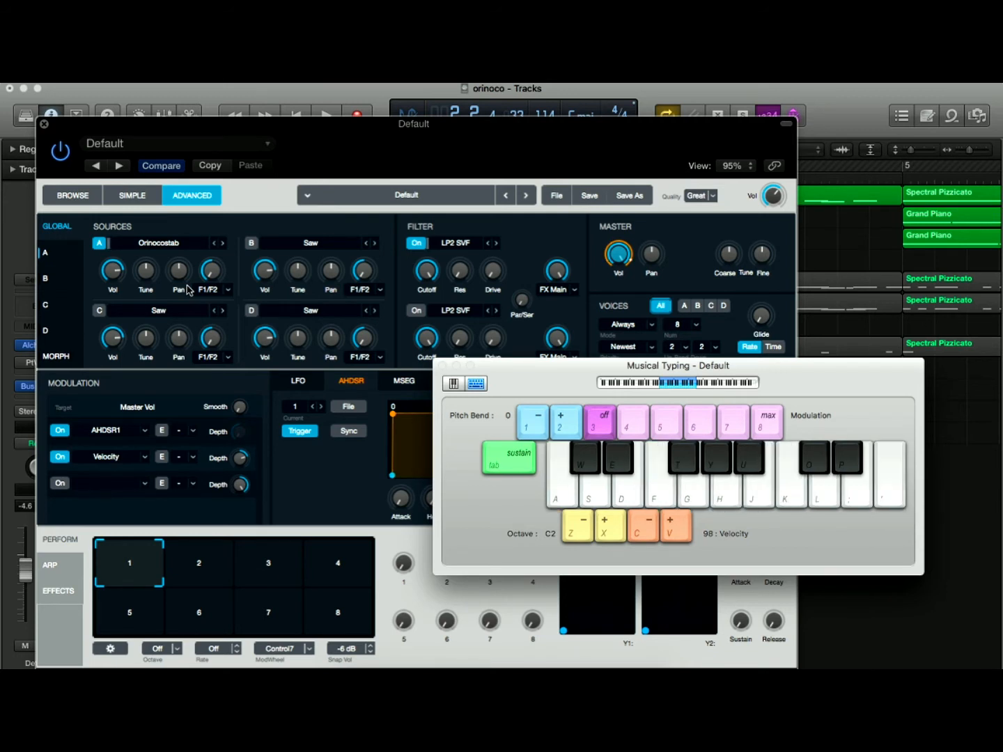
key("g")
key("j")
key("a")
key("g")
key("j")
key("f")
key("apostrophe")
key("j")
key("l")
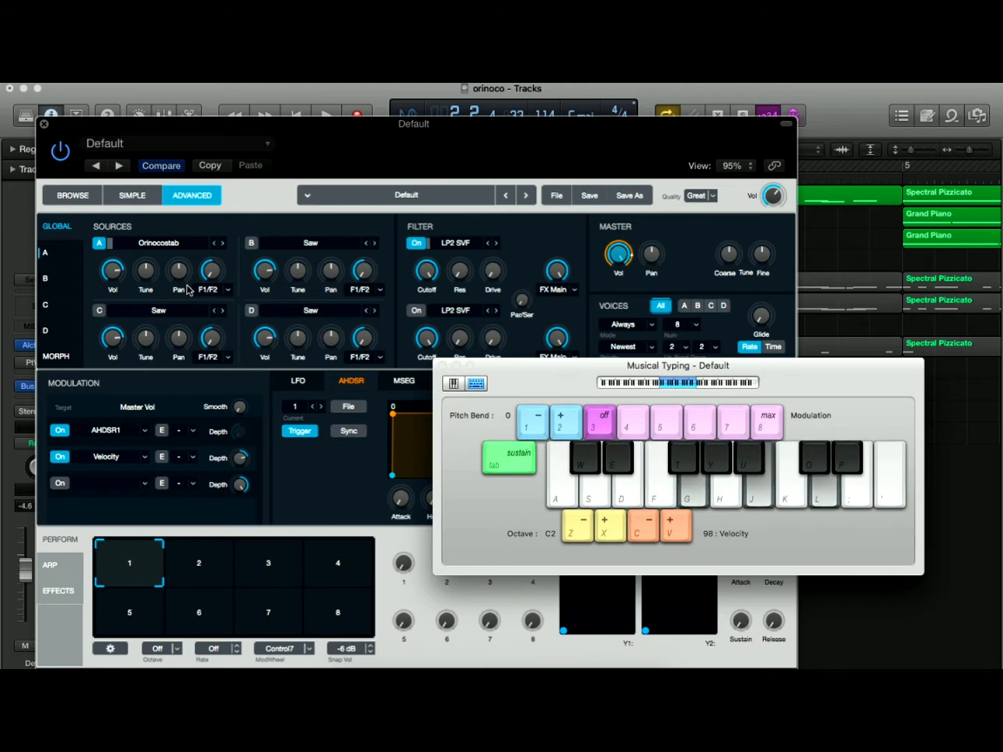
key("j")
key("l")
key("k")
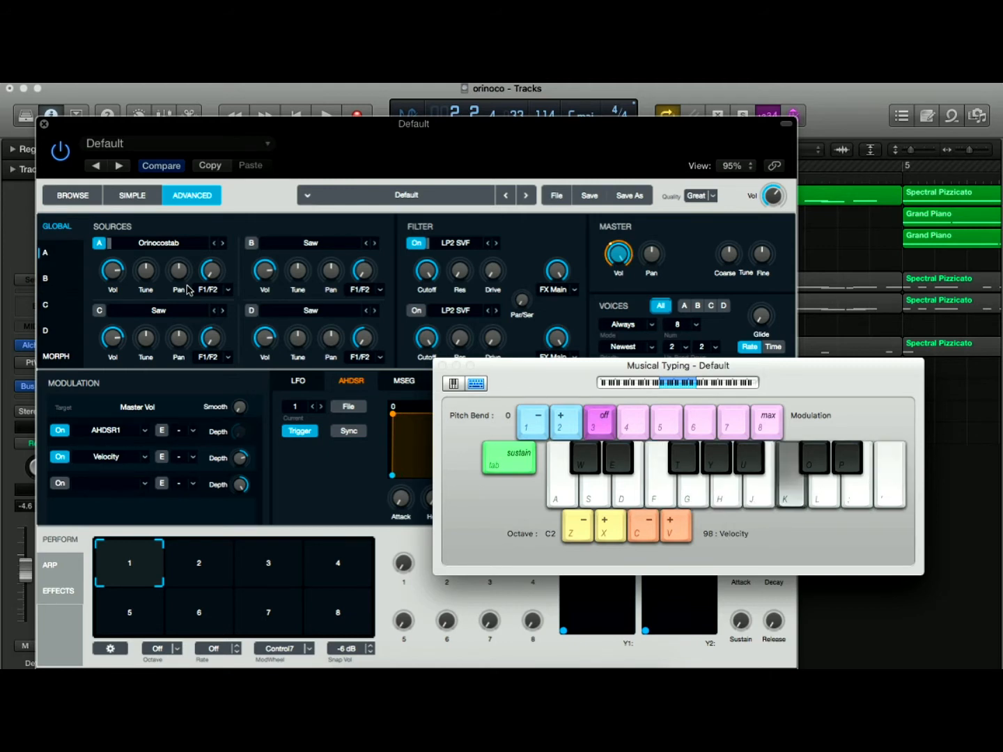
key("j")
key("l")
key("d")
key("semicolon")
key("g")
key("j")
key("l")
key("j")
key("l")
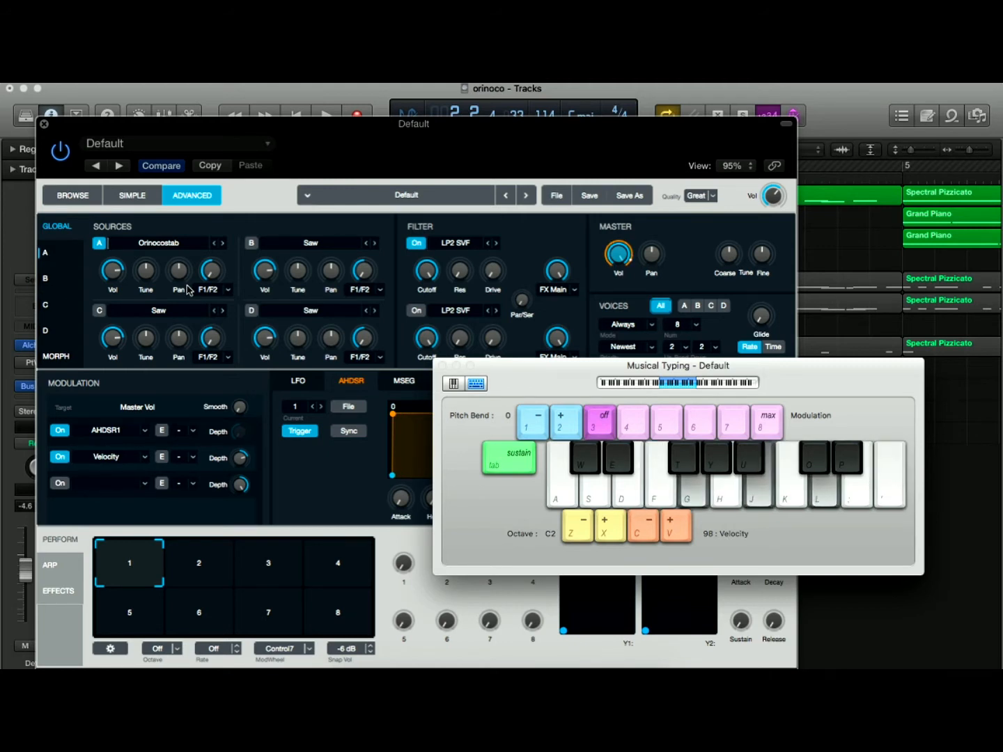
key("k")
key("semicolon")
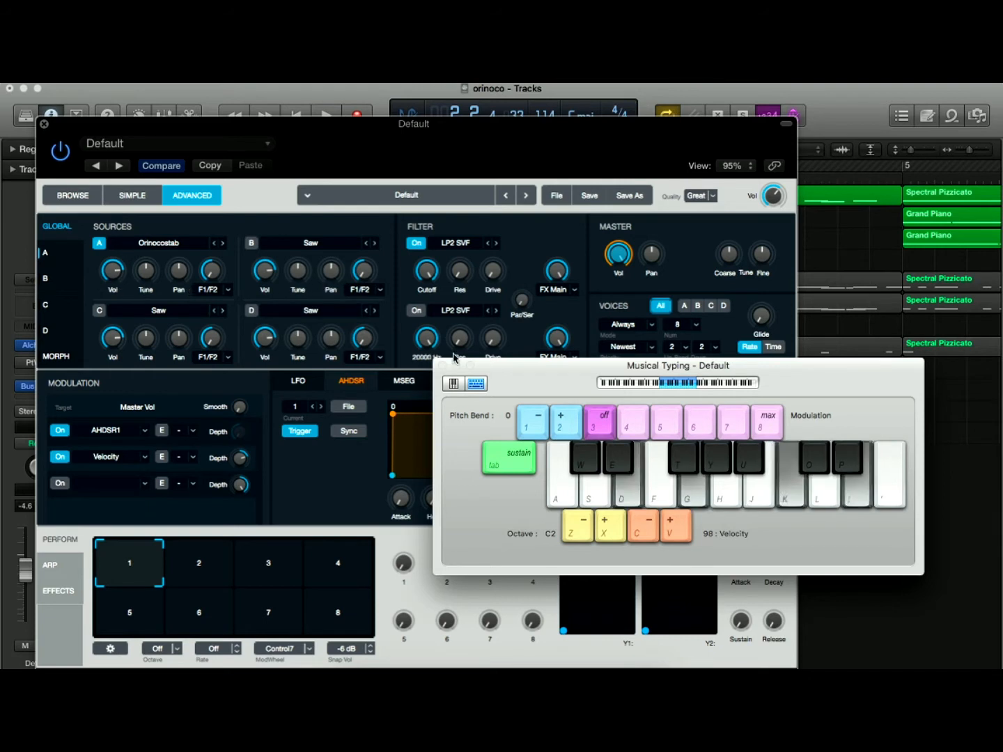
key("j")
key("l")
key("g")
key("j")
key("l")
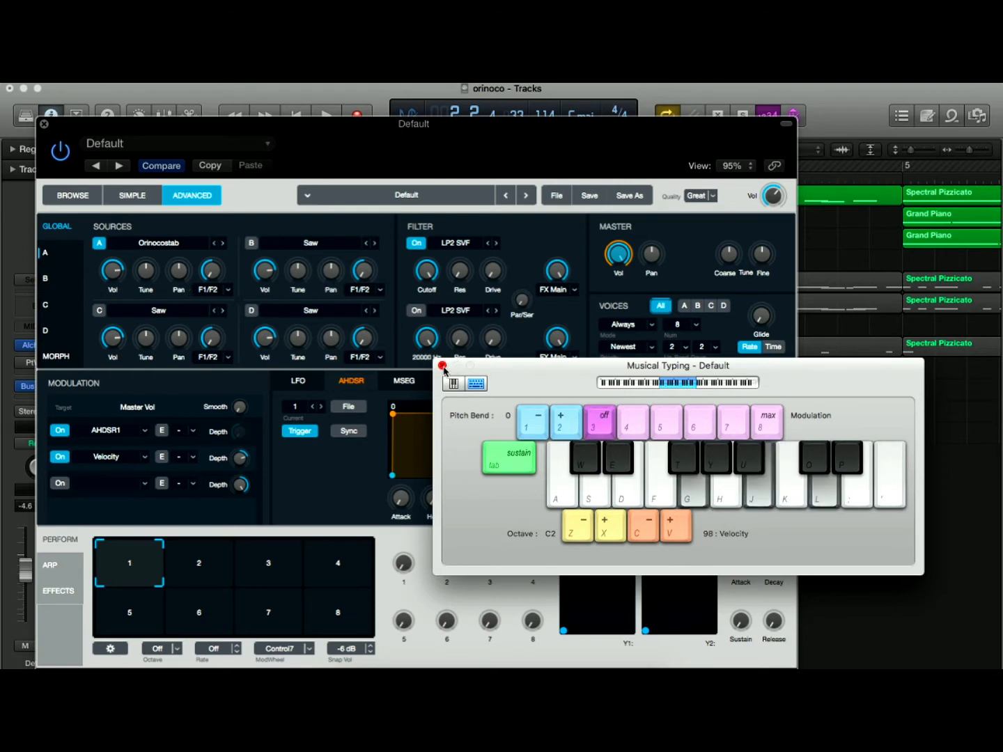
key("g")
key("j")
key("l")
key("g")
key("j")
key("l")
key("g")
key("j")
key("l")
key("d")
key("g")
key("k")
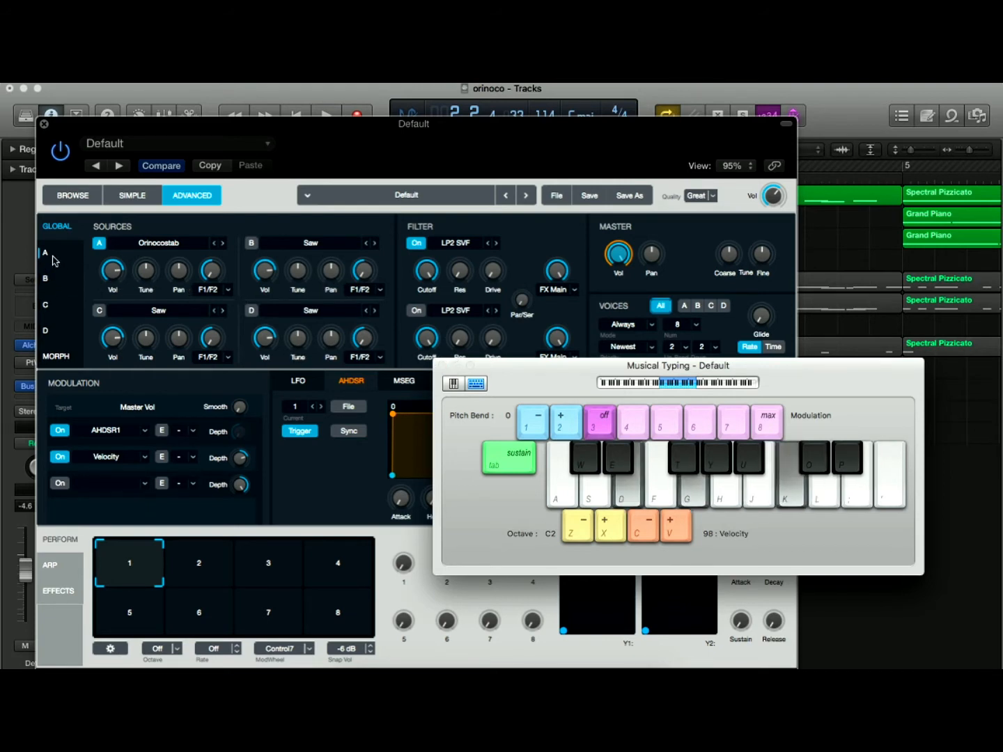
Play the lowest C of the Musical Typing keyboard repeatedly to hear the sample on a single note.
left_click(558, 498)
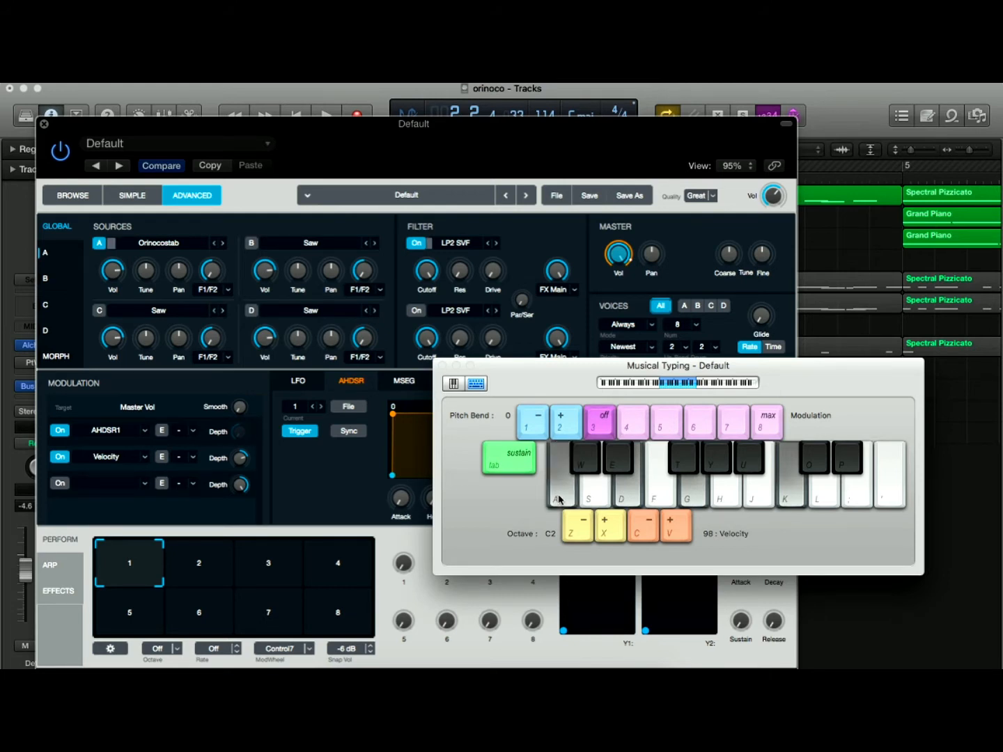
left_click(558, 499)
left_click(559, 499)
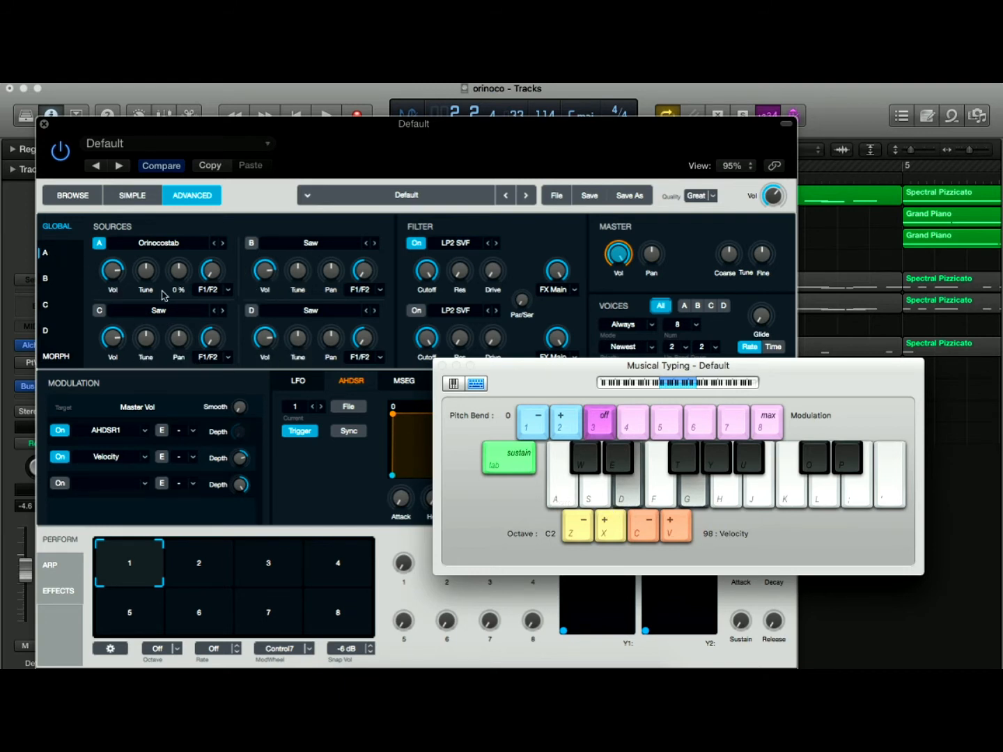
Inspect source A's sample editor with its key mapping and waveform, and return to Alchemy's global view.
left_click(55, 257)
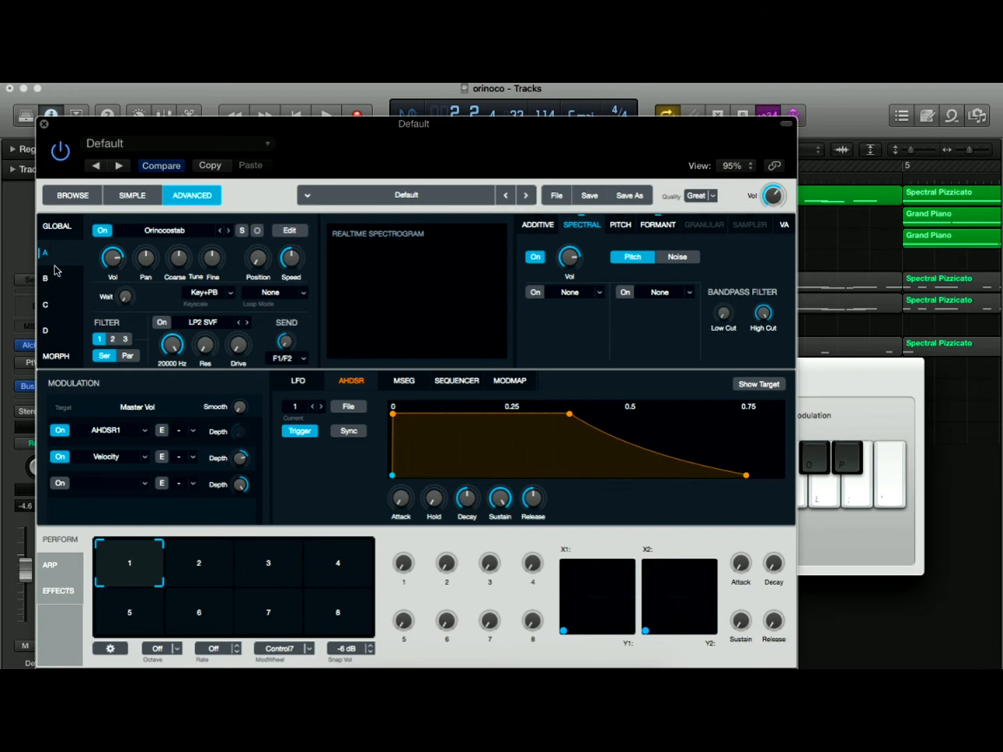
left_click(290, 232)
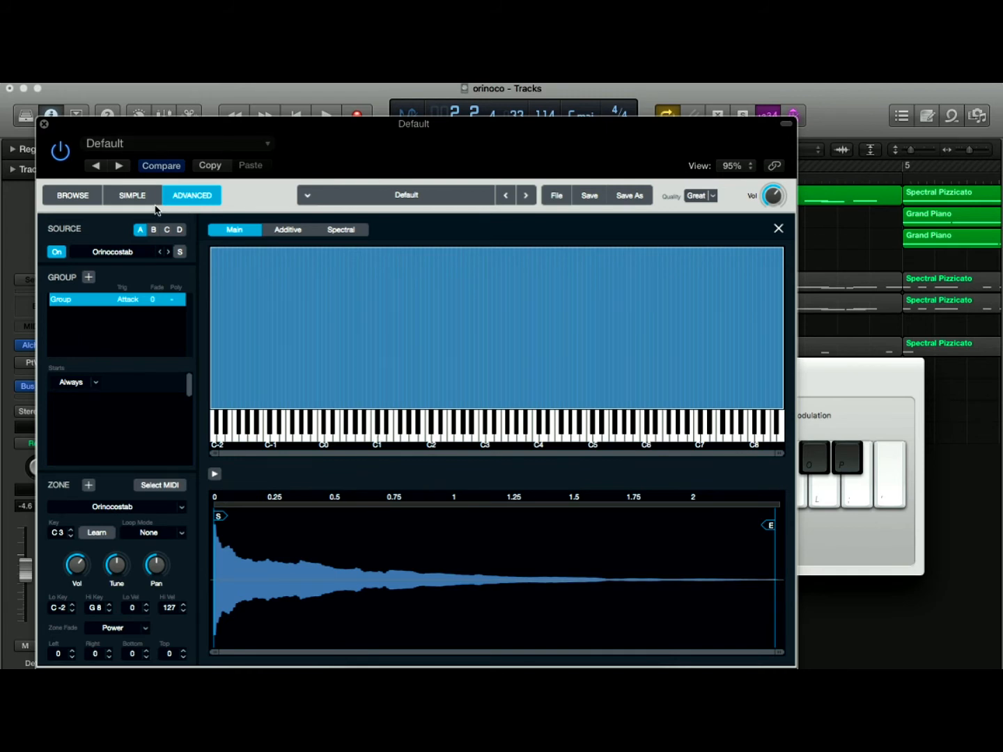
left_click(779, 228)
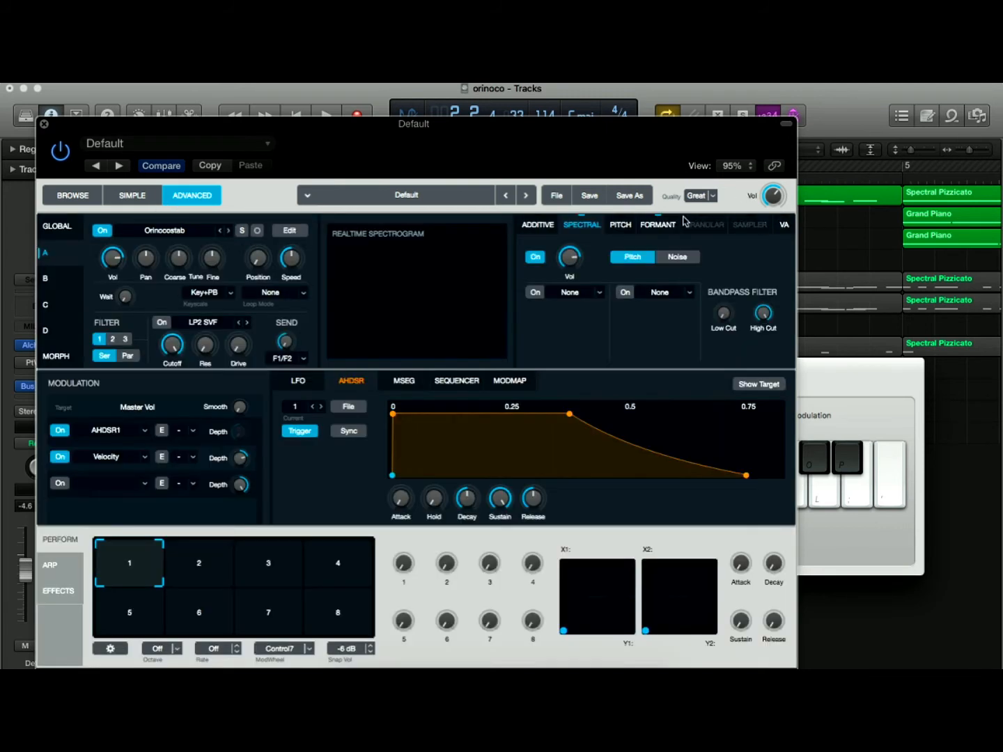
left_click(47, 228)
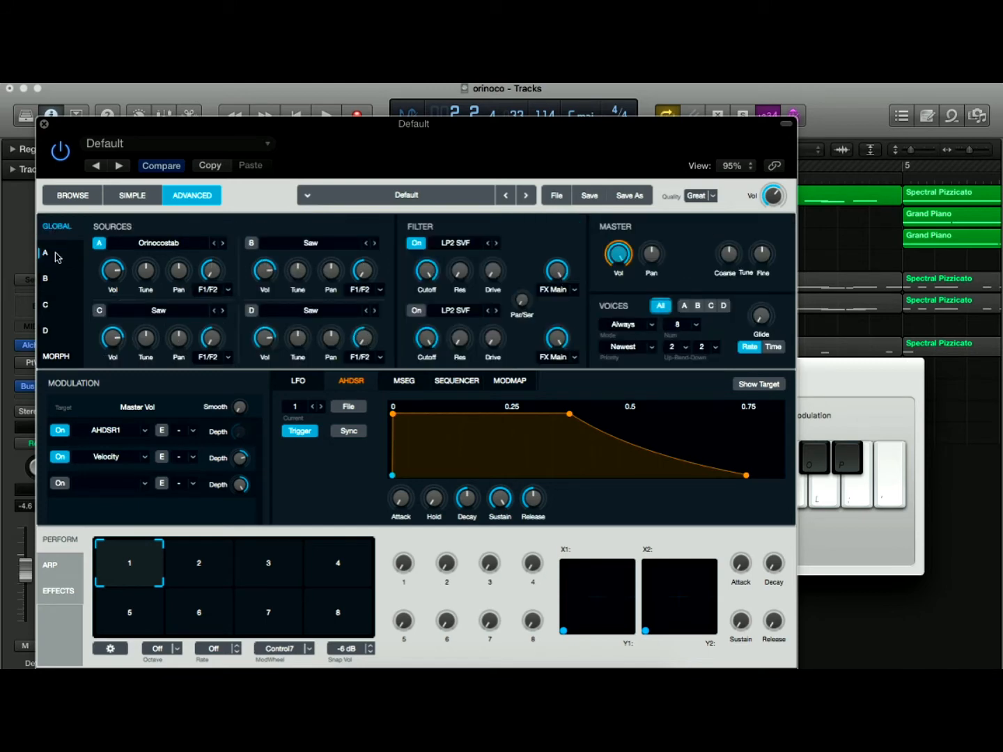
Edit source A's sample, pull its end marker back to about 2.25 seconds, and close the editor.
left_click(57, 257)
left_click(295, 234)
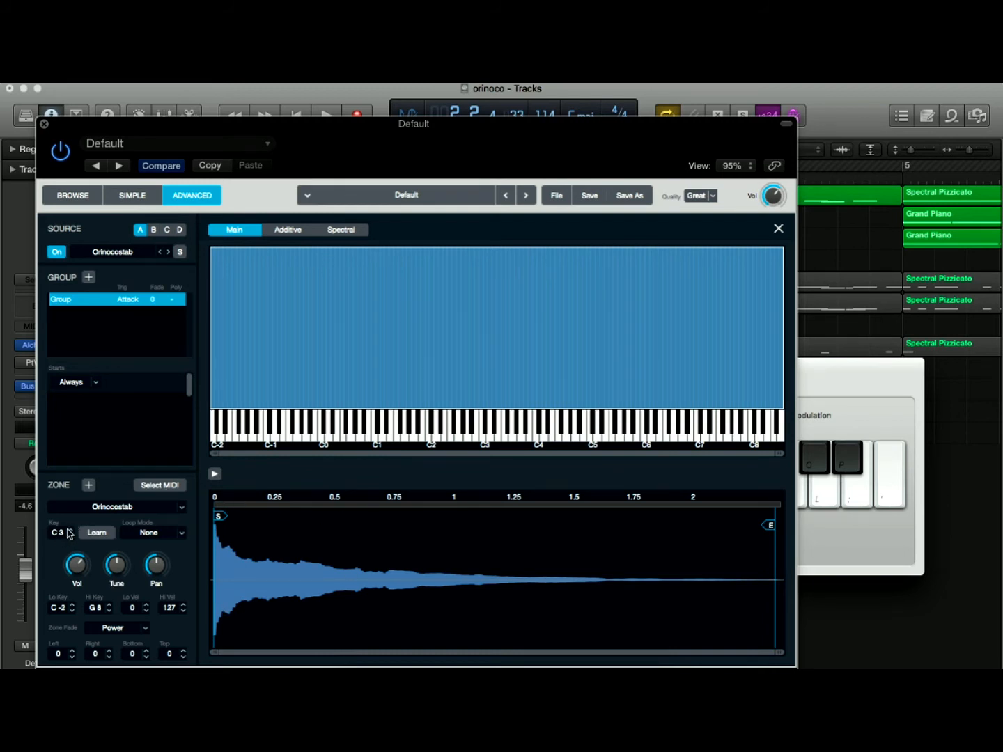
mouse_move(84, 561)
mouse_move(125, 563)
mouse_move(771, 530)
left_mouse_down()
mouse_move(788, 531)
mouse_move(634, 544)
left_mouse_up()
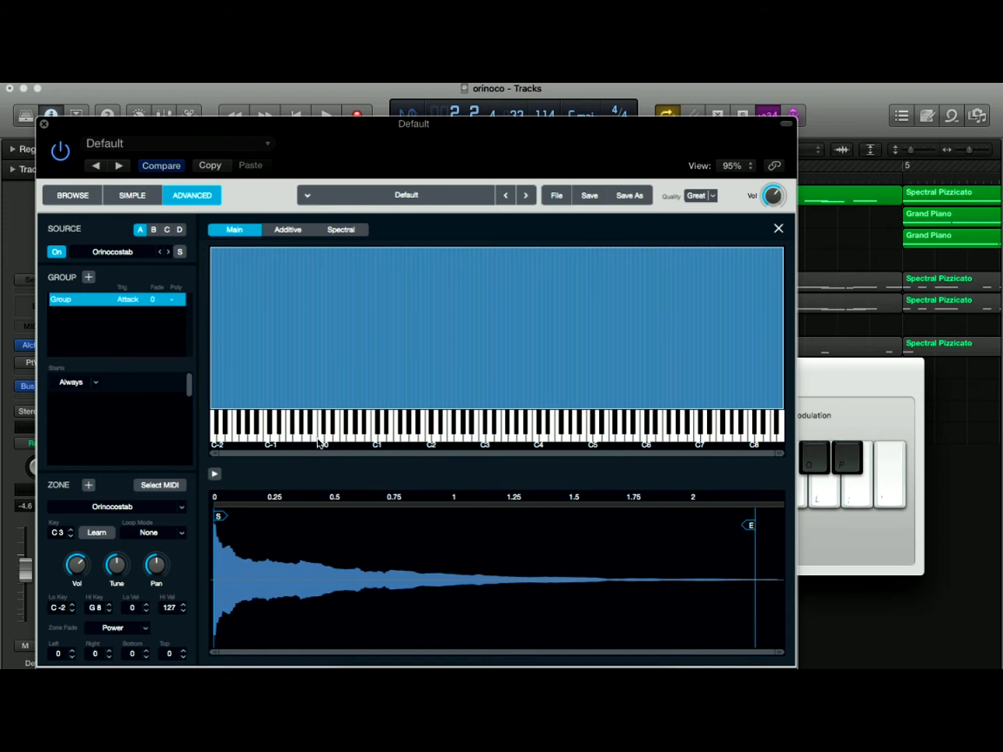
left_click(779, 229)
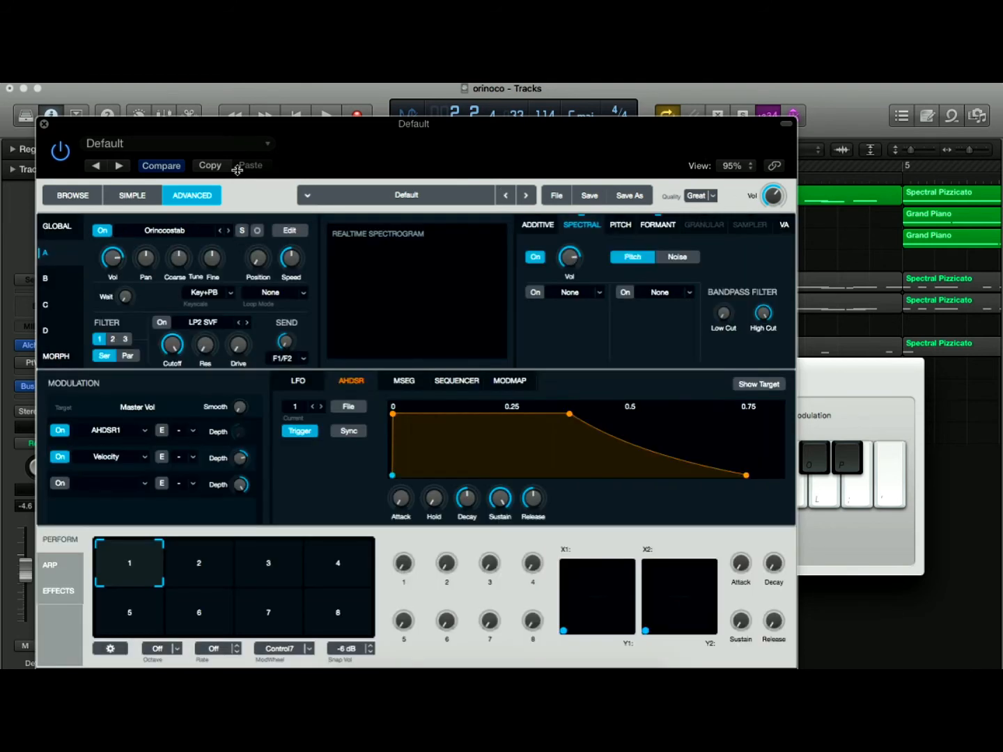
Close the synth window and play the cycled Spectral Pizzicato region through the new patch.
left_click(46, 126)
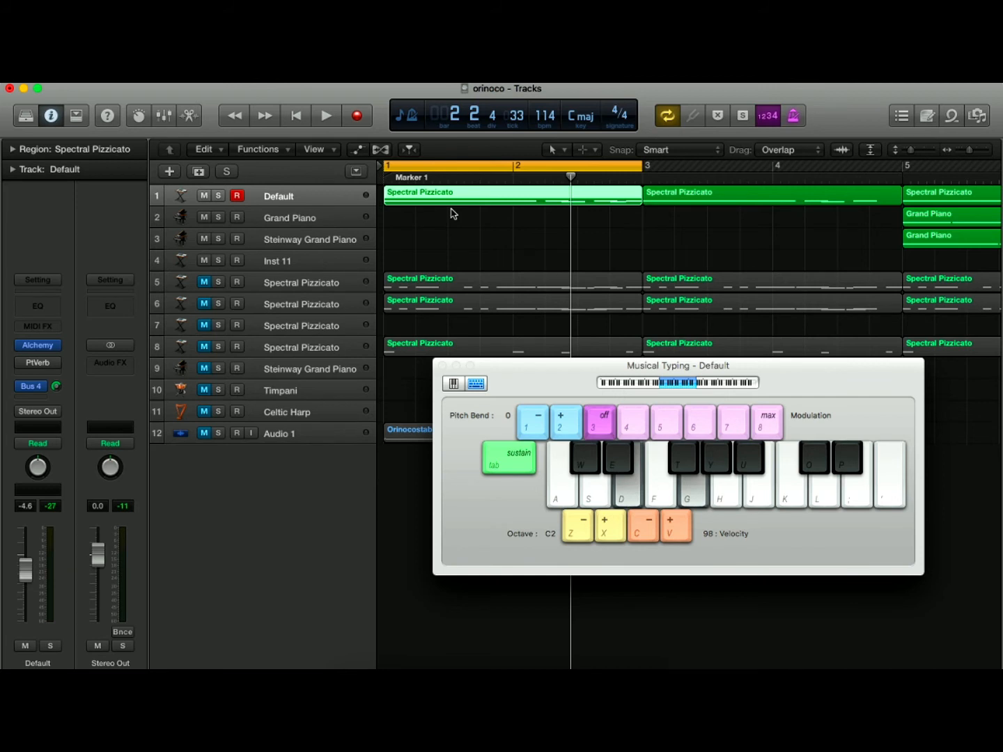
key("space")
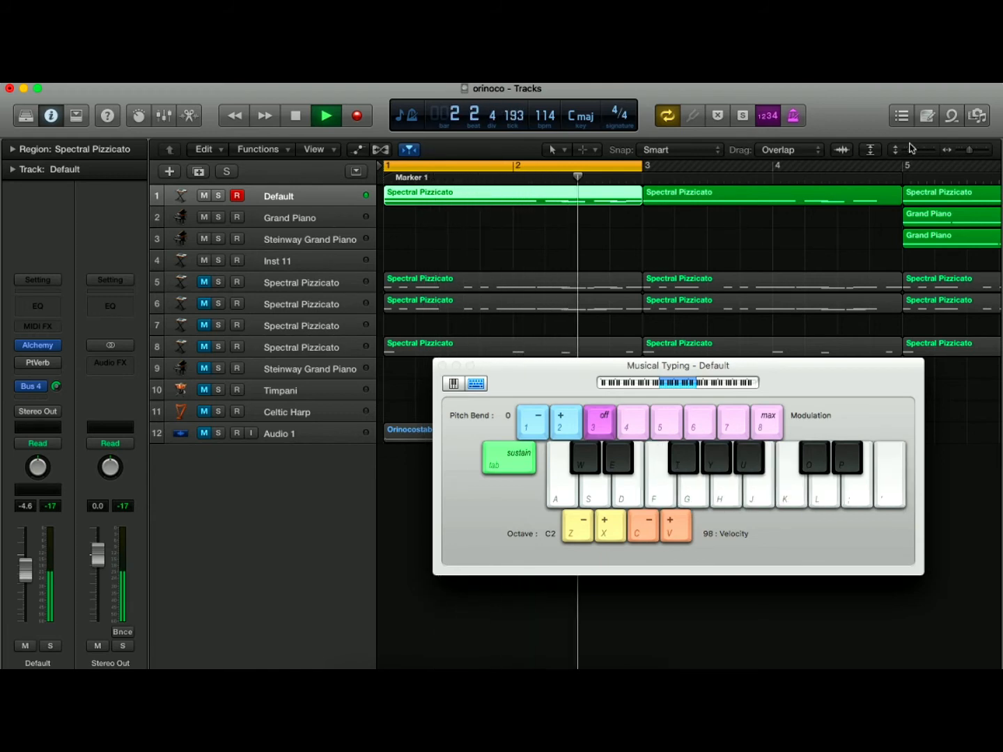
left_click_drag(909, 150, 918, 152)
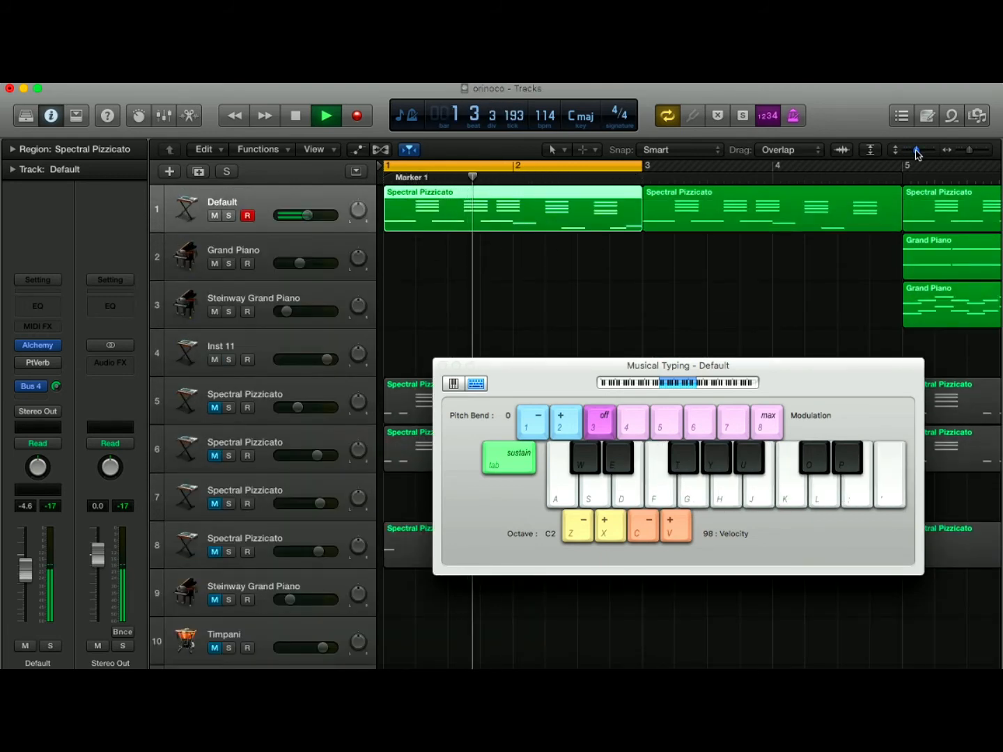
Examine the first Spectral Pizzicato region's notes in the Piano Roll without Musical Typing in the way, and stop playback.
double_click(466, 216)
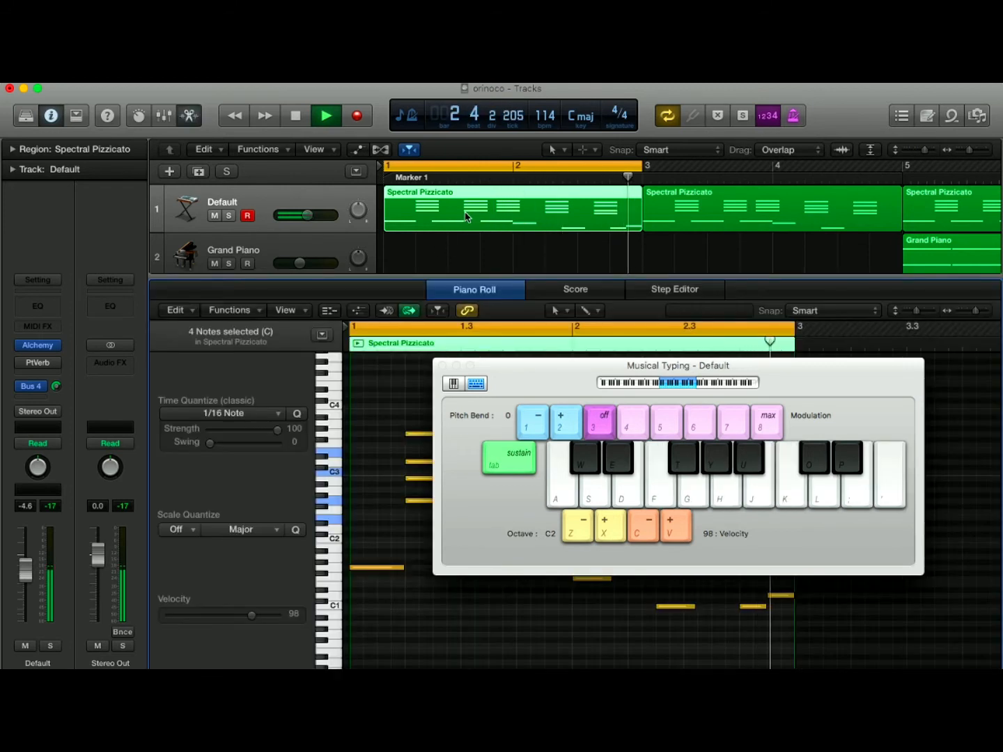
left_click(444, 369)
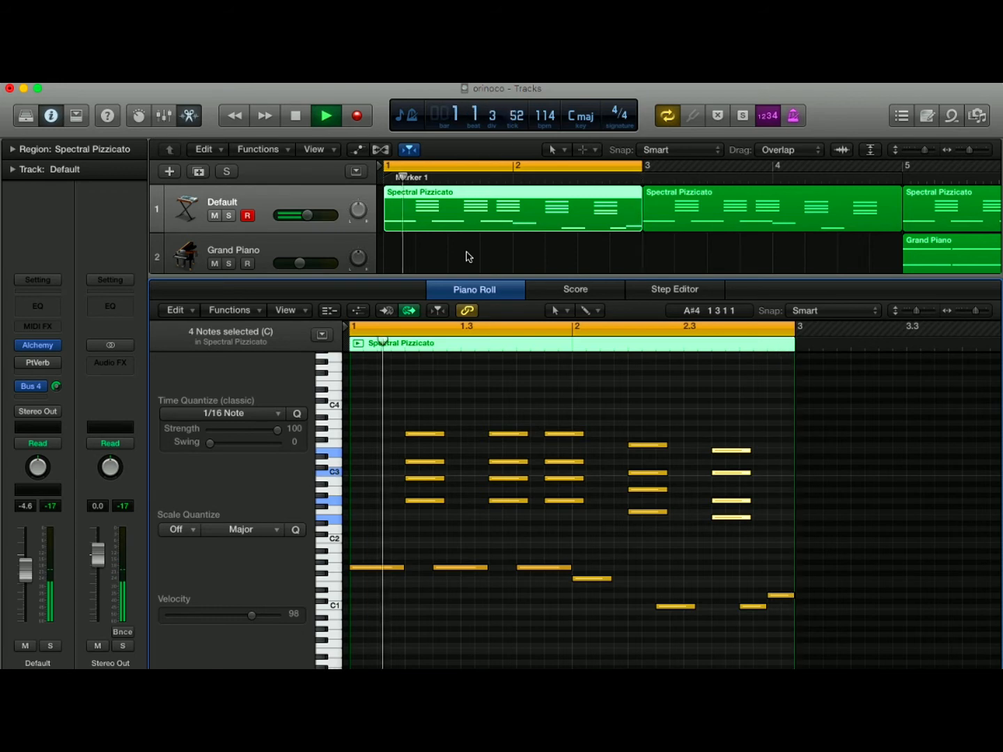
key("space")
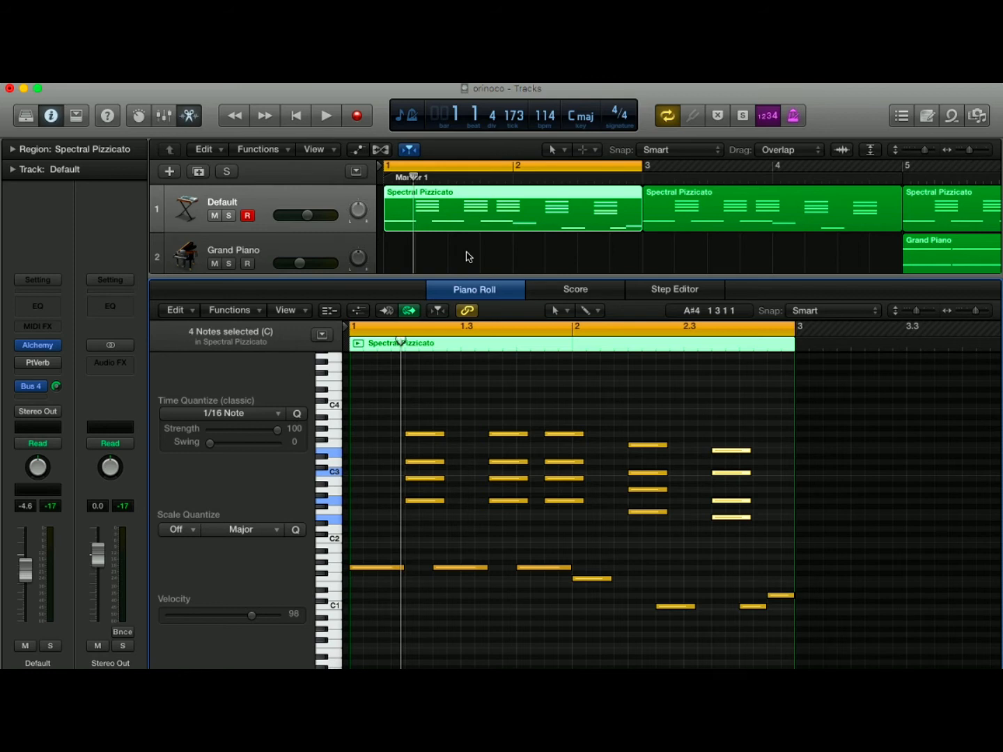
key("e")
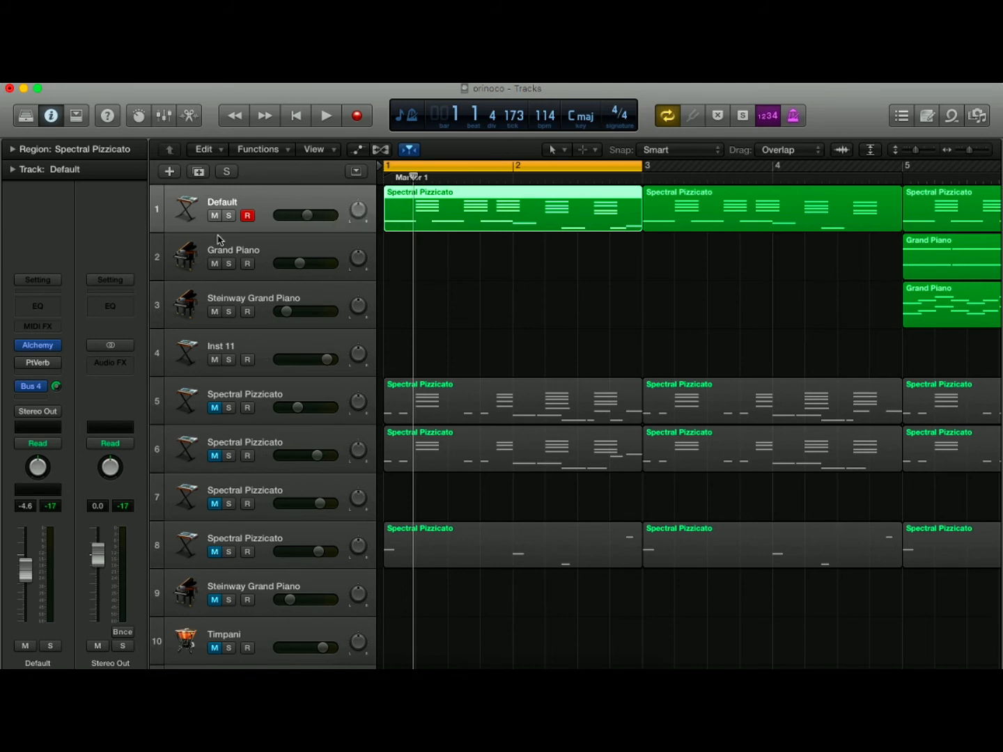
Reopen the track's Alchemy synth, switch on the first Main effect slot, and review the available effect types.
mouse_move(61, 345)
left_click(39, 348)
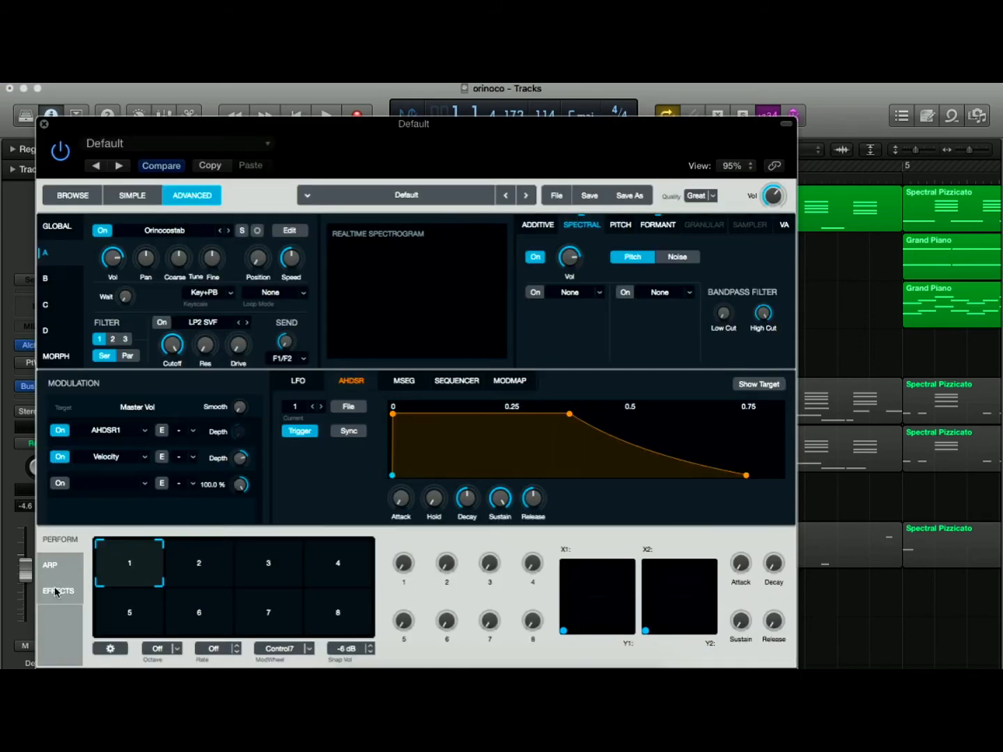
left_click(58, 592)
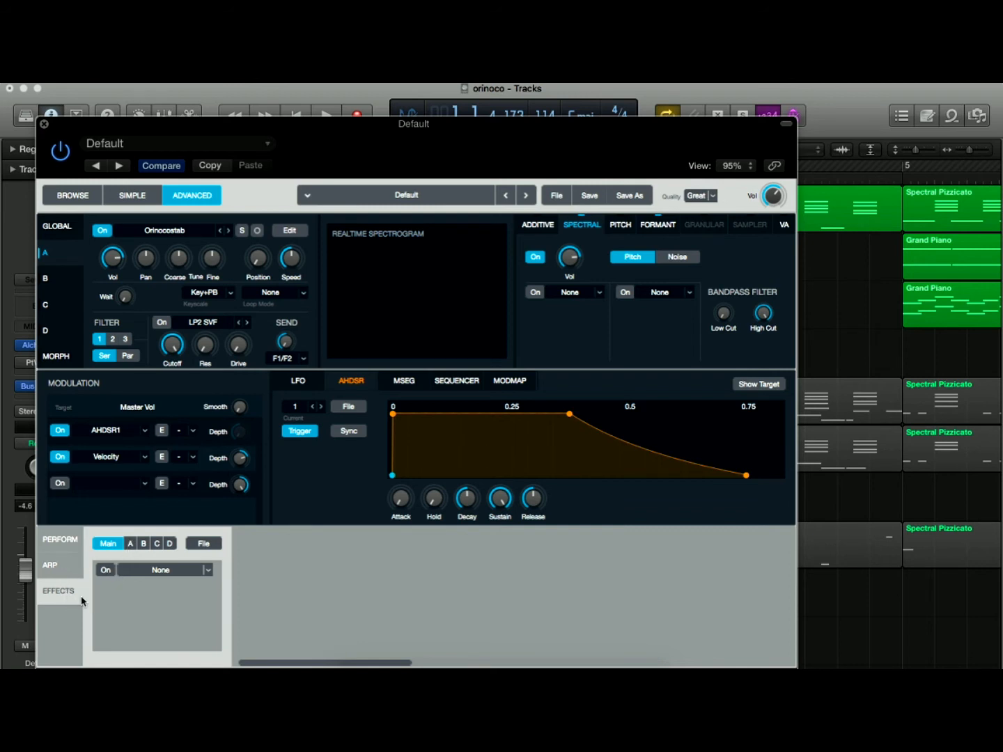
left_click(105, 570)
left_click(204, 571)
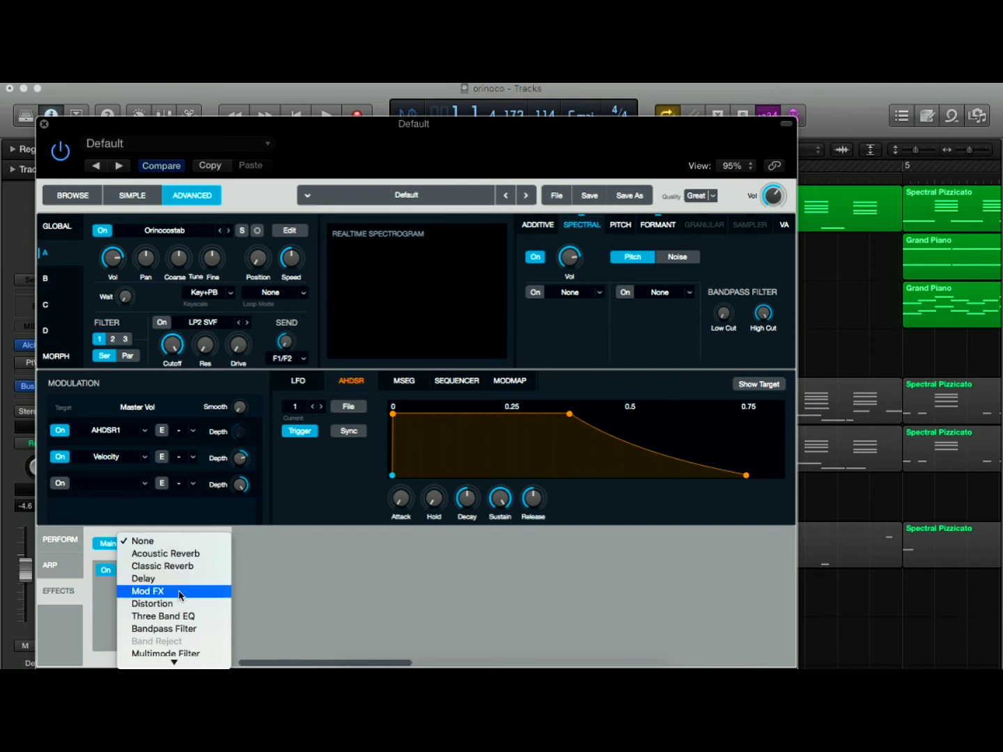
mouse_move(175, 663)
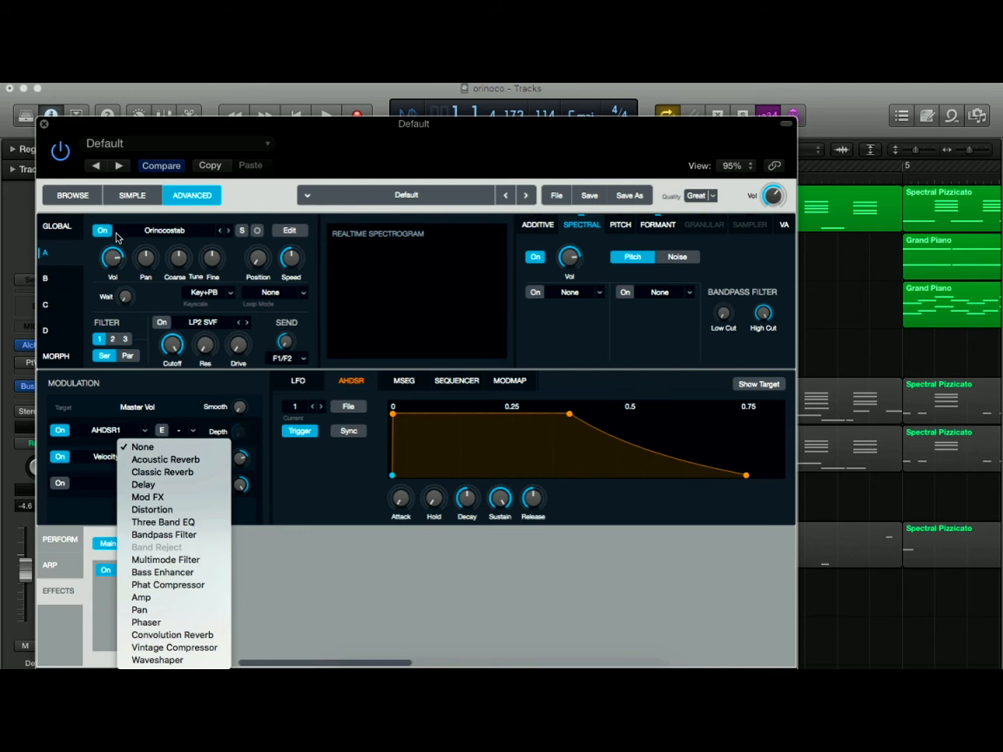
left_click(315, 487)
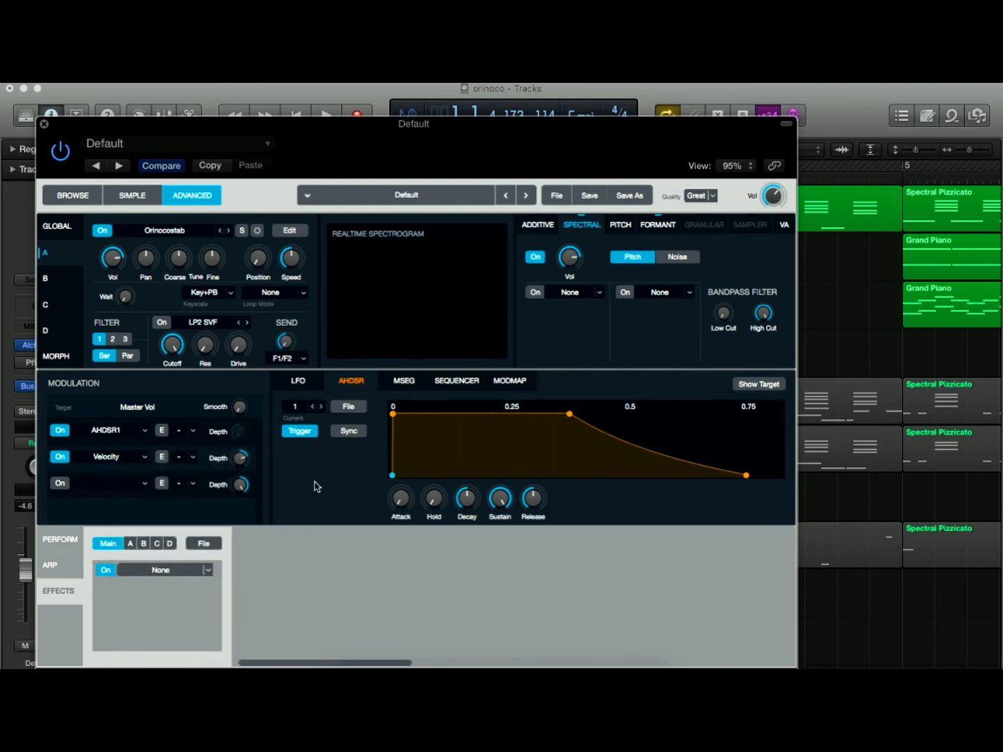
Examine Alchemy's Sequencer, ModMap, MSEG and LFO modulation settings and the arpeggiator.
left_click(459, 385)
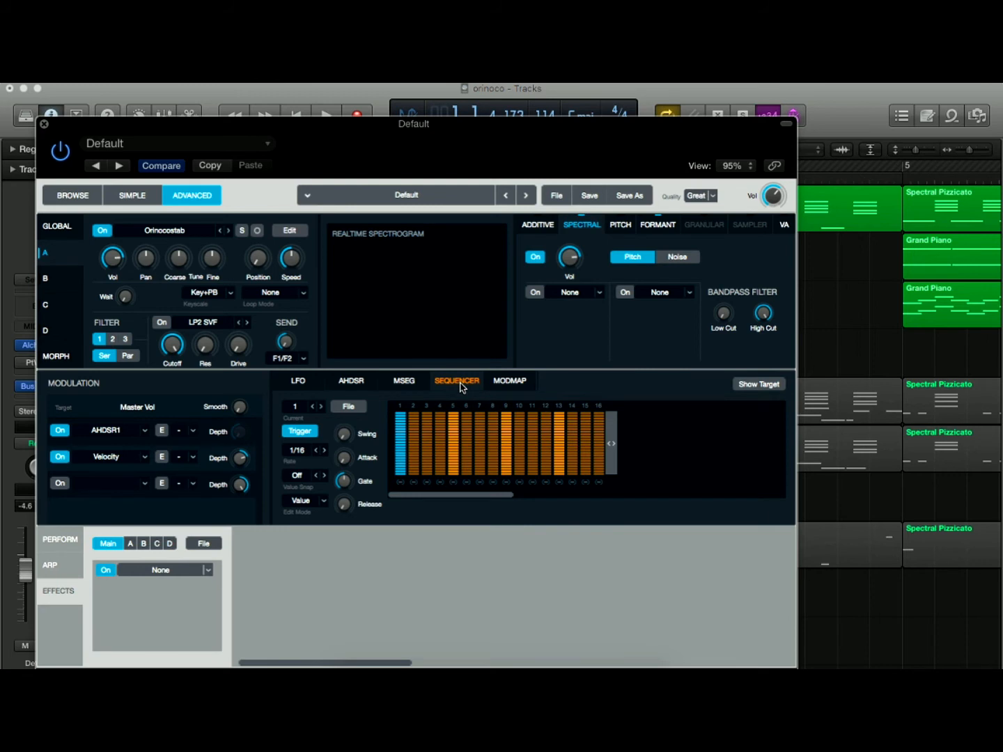
left_click(501, 382)
left_click(410, 383)
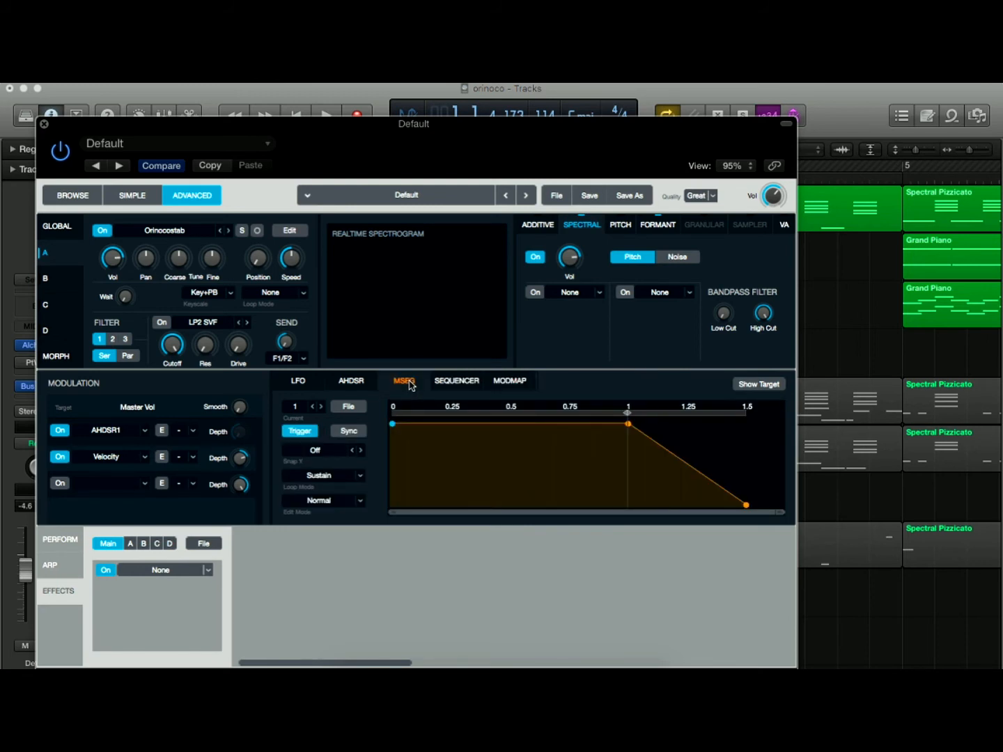
left_click(300, 382)
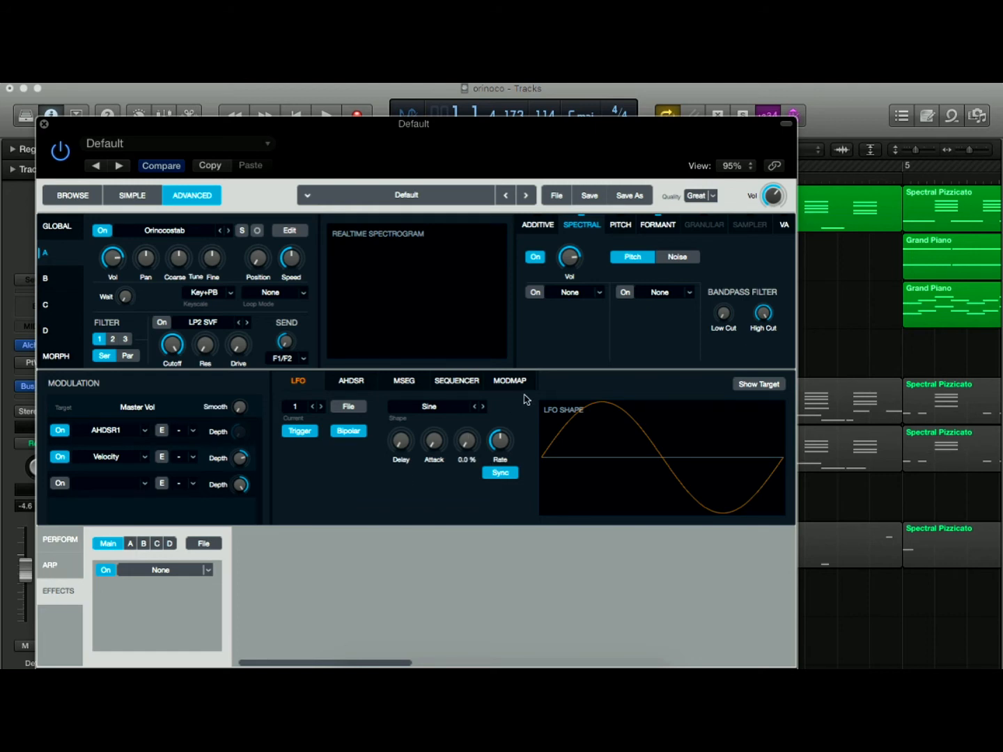
left_click(52, 566)
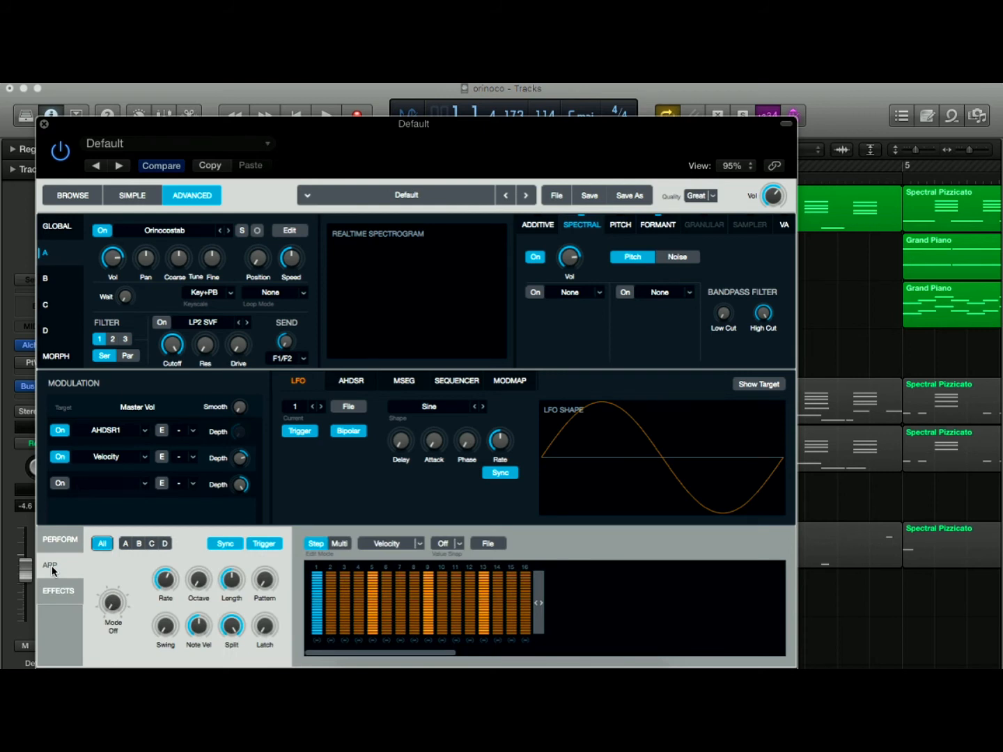
Add an Acoustic Reverb to the first Main effect slot and load its Bright Long preset.
left_click(56, 591)
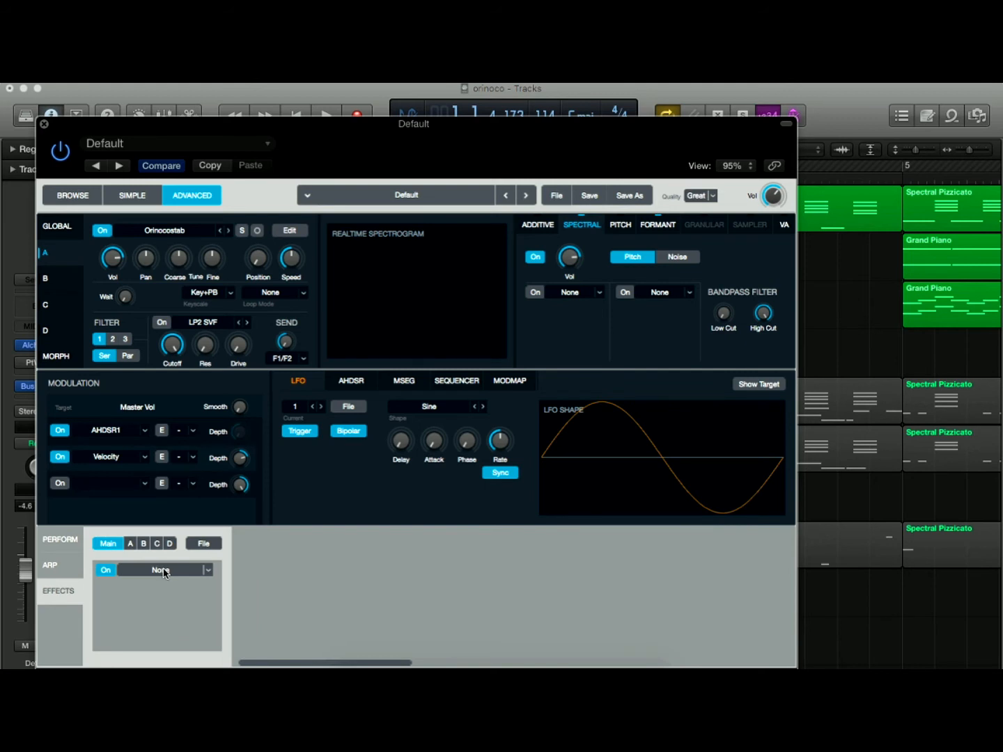
left_click(206, 569)
left_click(181, 554)
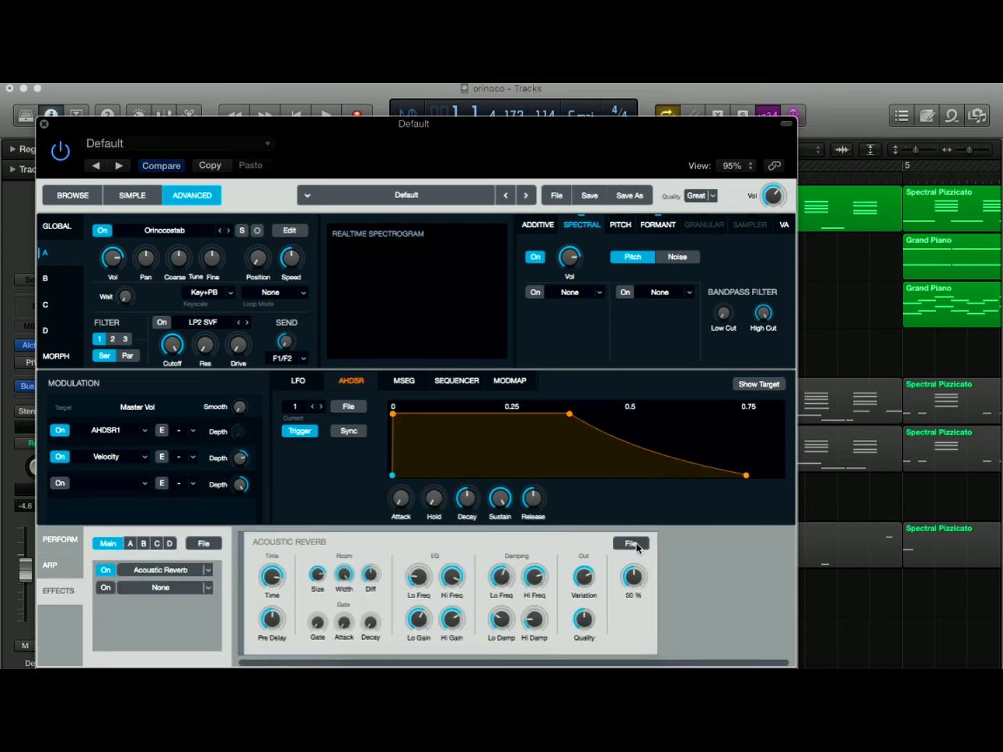
left_click(631, 545)
mouse_move(643, 567)
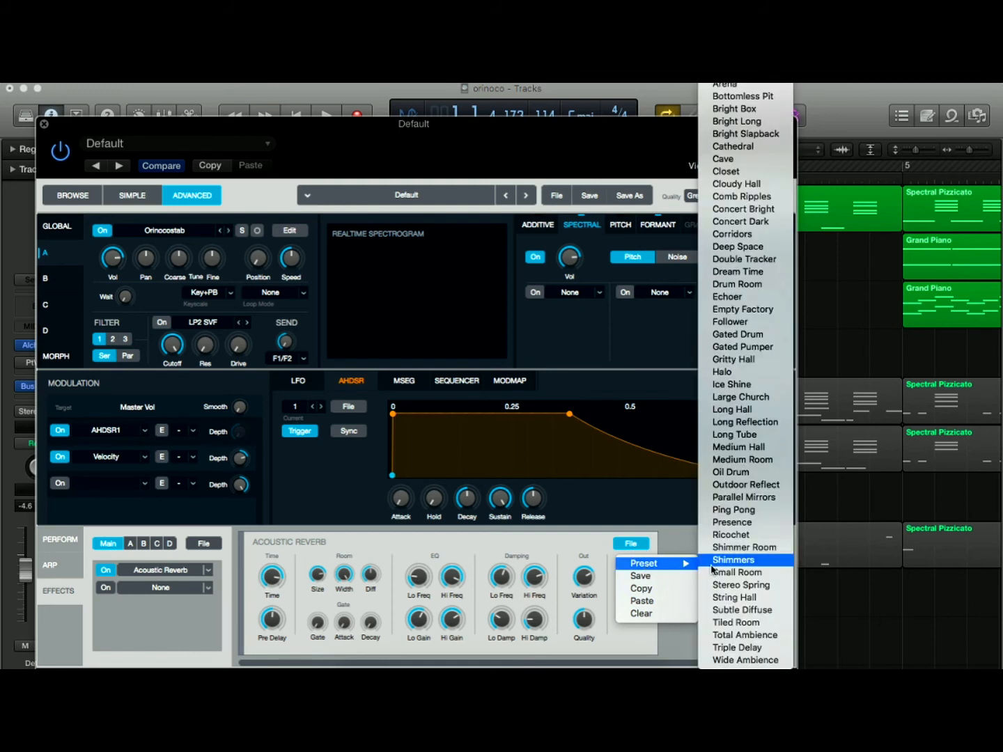
left_click(751, 123)
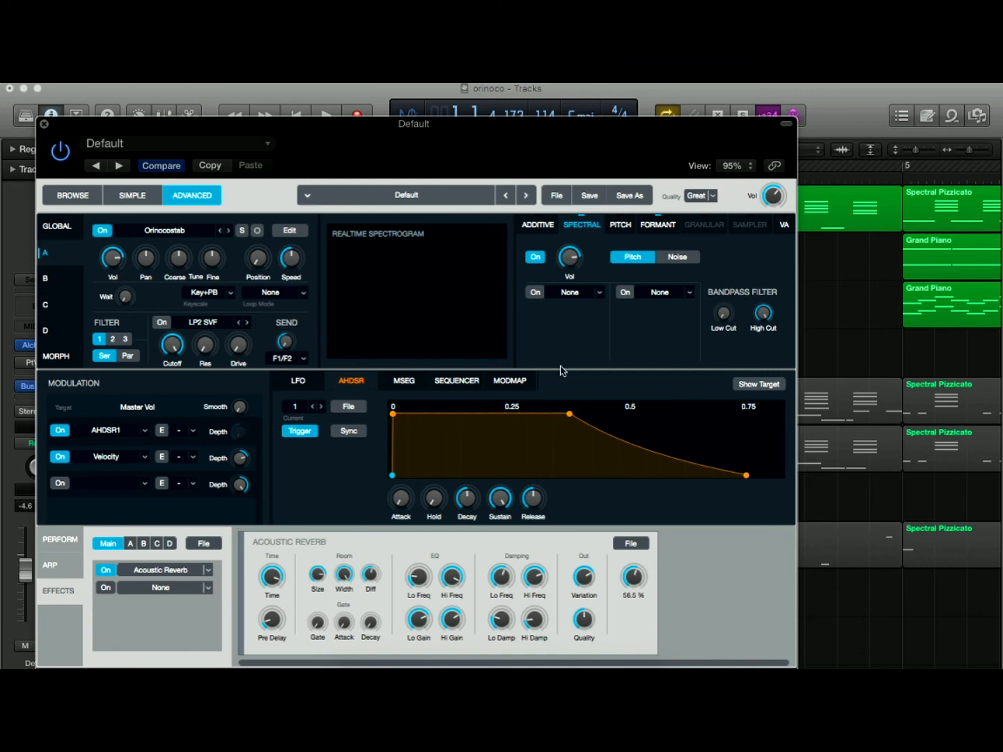
Raise the Acoustic Reverb's Mix and Quality, and close the Alchemy window.
mouse_move(521, 153)
left_mouse_down()
mouse_move(536, 261)
mouse_move(519, 130)
left_mouse_up()
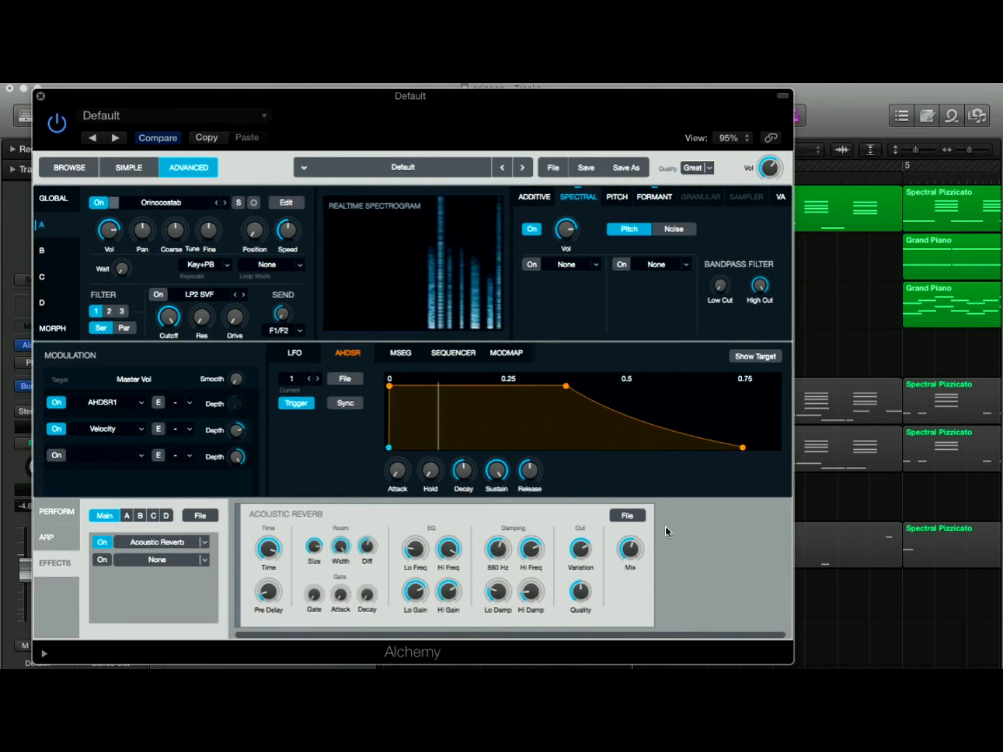
left_click(629, 550)
left_click_drag(628, 552, 634, 538)
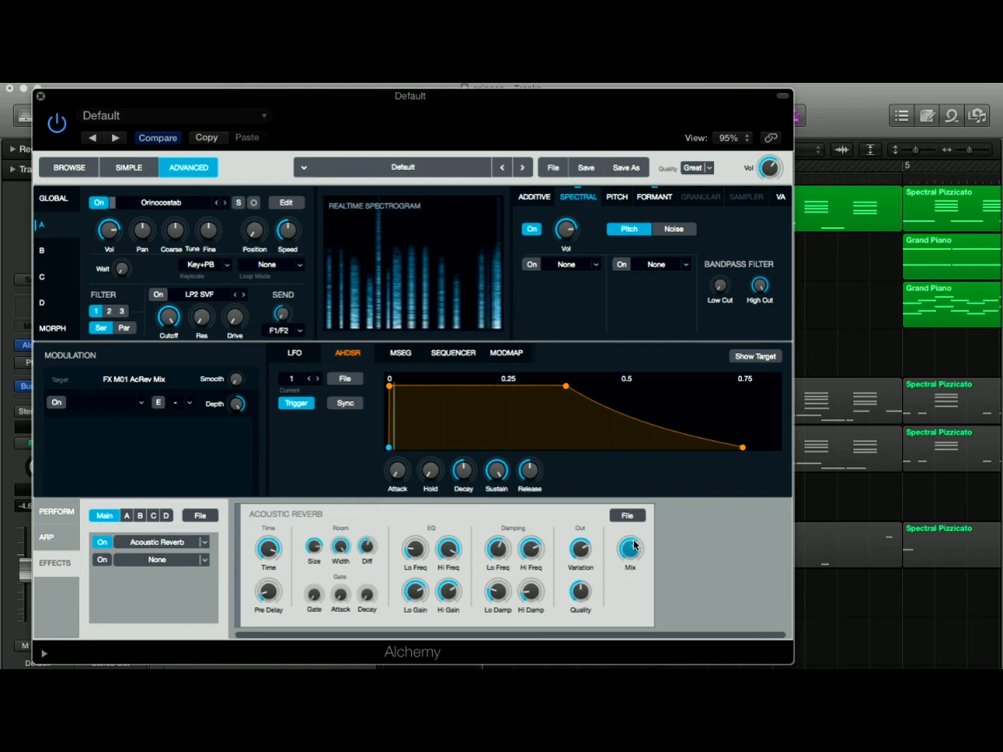
left_click_drag(580, 580, 583, 571)
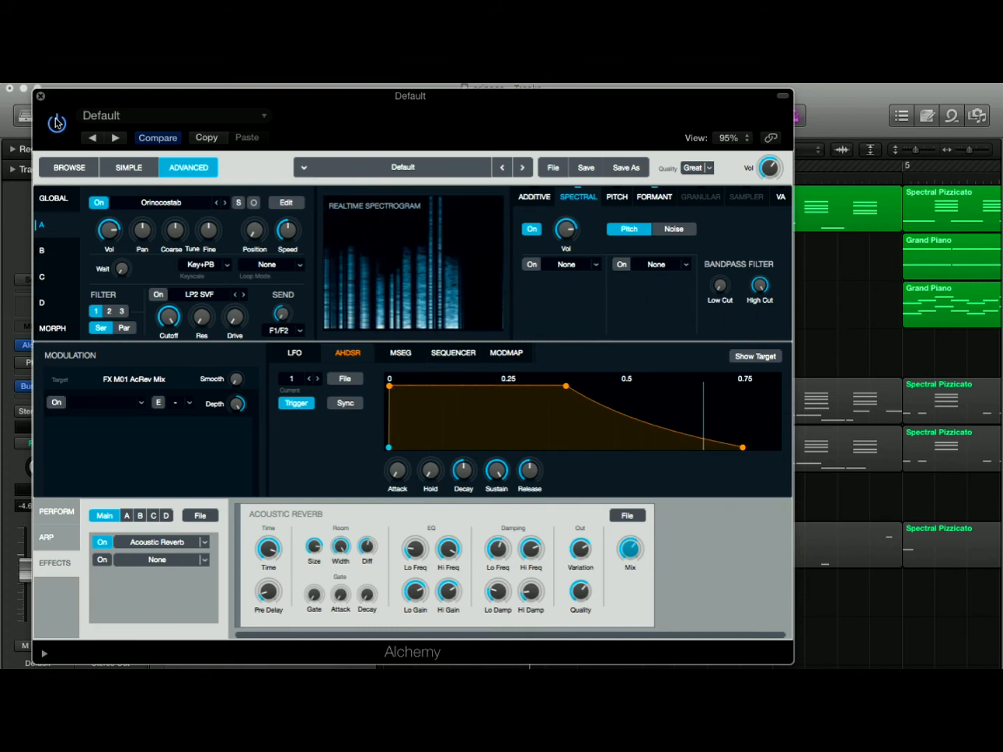
left_click(40, 96)
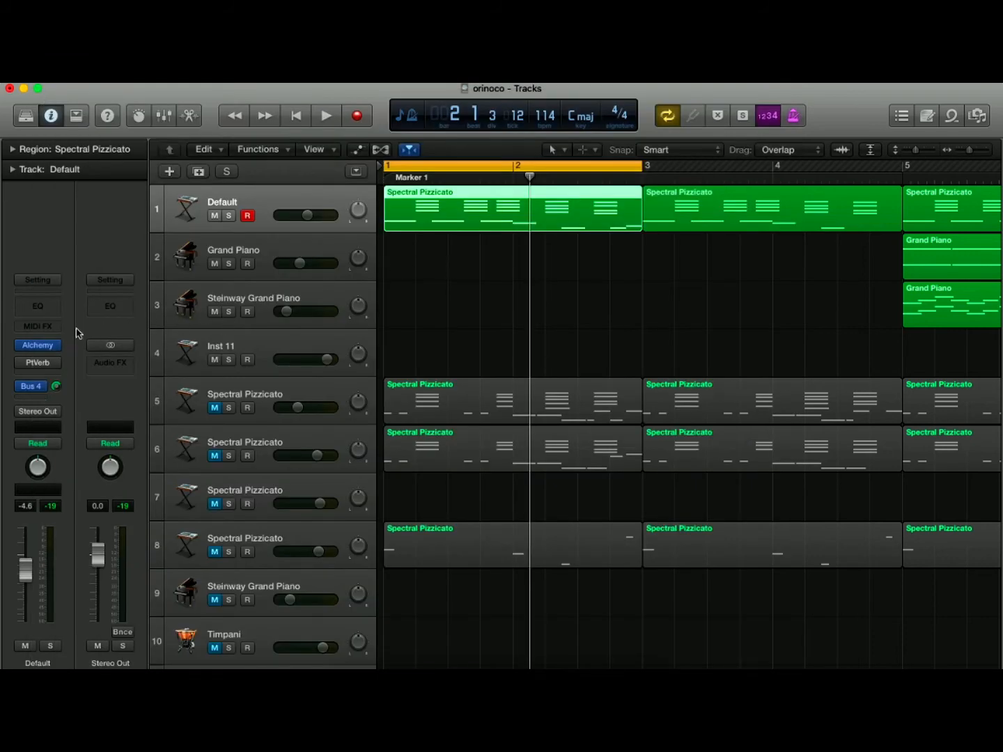
Toggle the track's PlatinumVerb on and off, and play the cycled Spectral Pizzicato region with it bypassed.
mouse_move(23, 367)
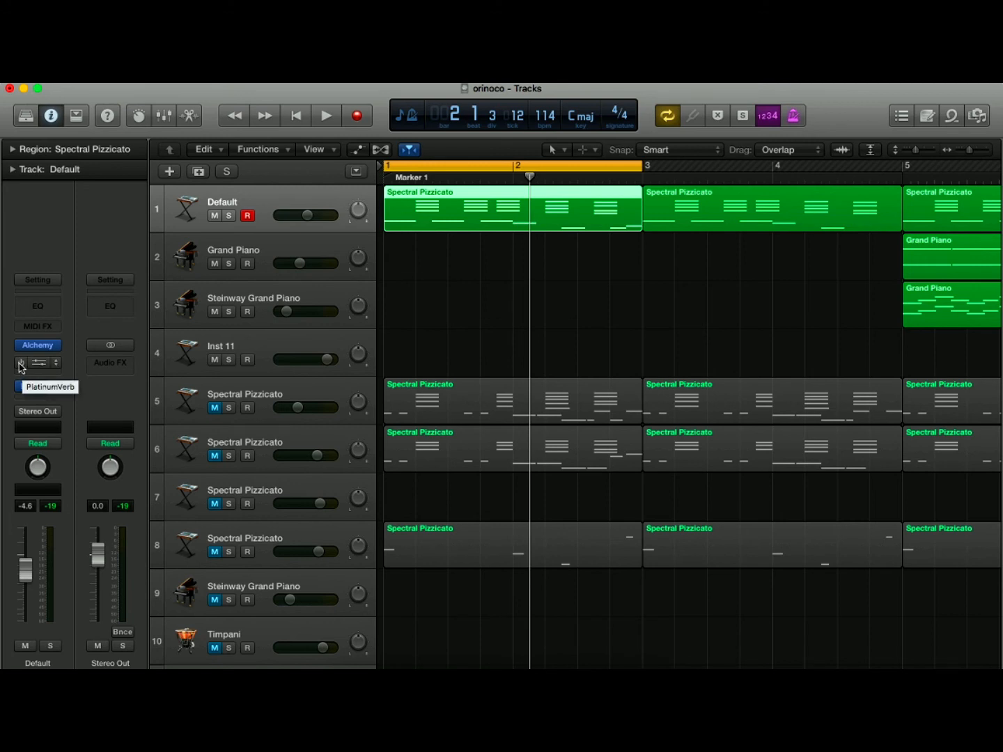
left_click(22, 363)
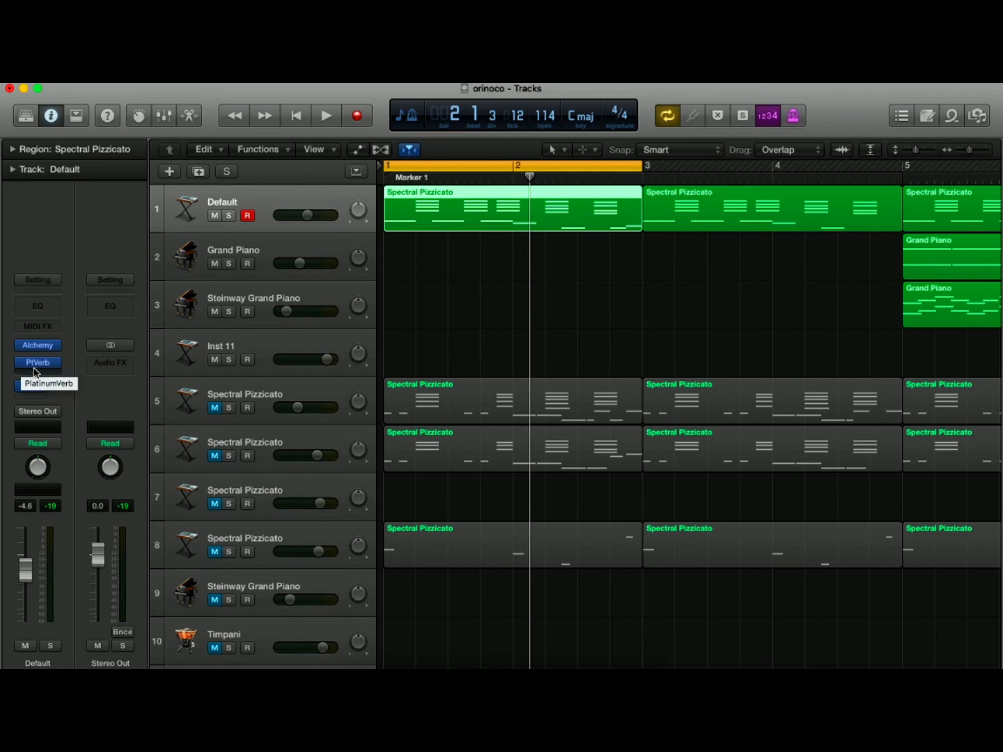
mouse_move(41, 369)
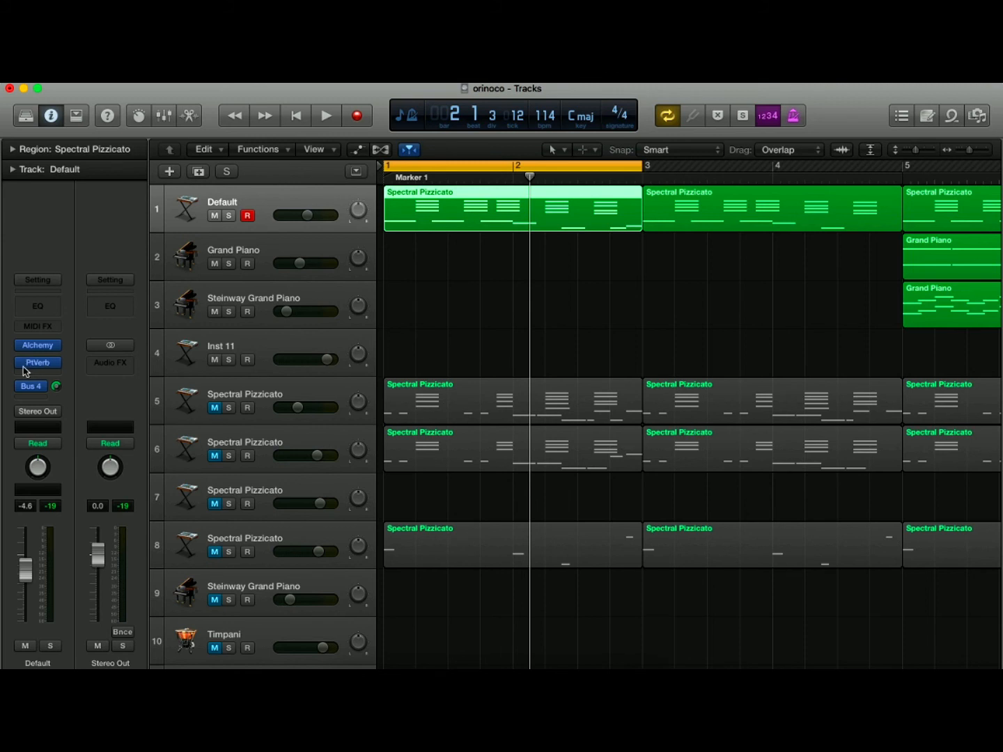
key("space")
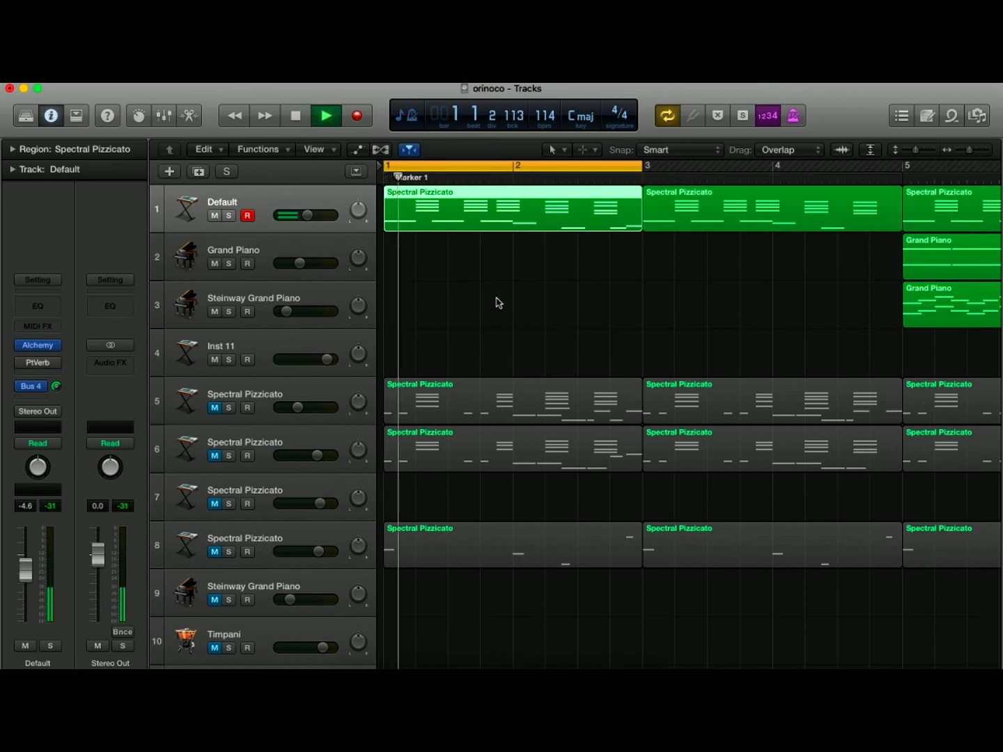
Enable PlatinumVerb with a reverb time of 4.05 sec and 62% wet output, close it, and stop playback.
left_click(41, 364)
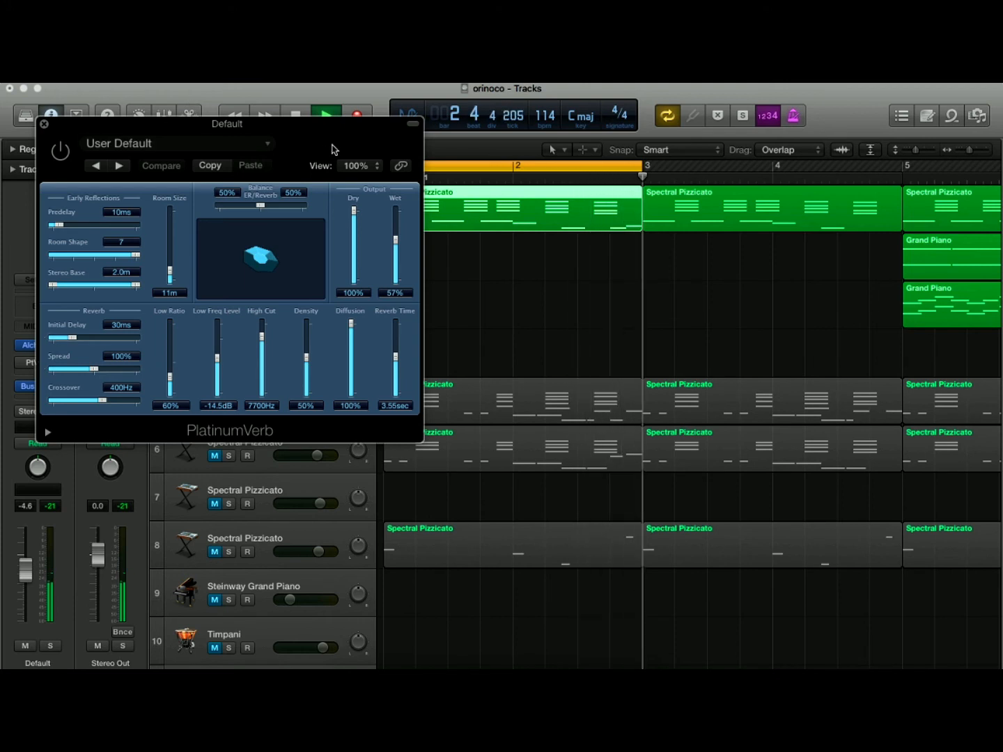
left_click(60, 154)
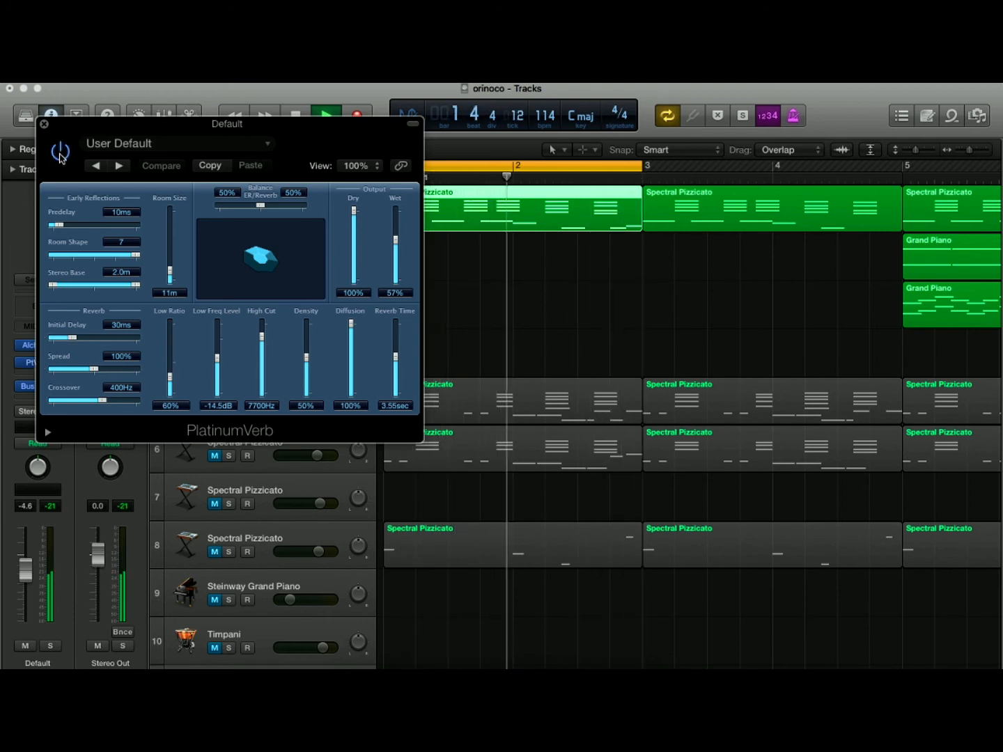
left_click_drag(394, 360, 395, 349)
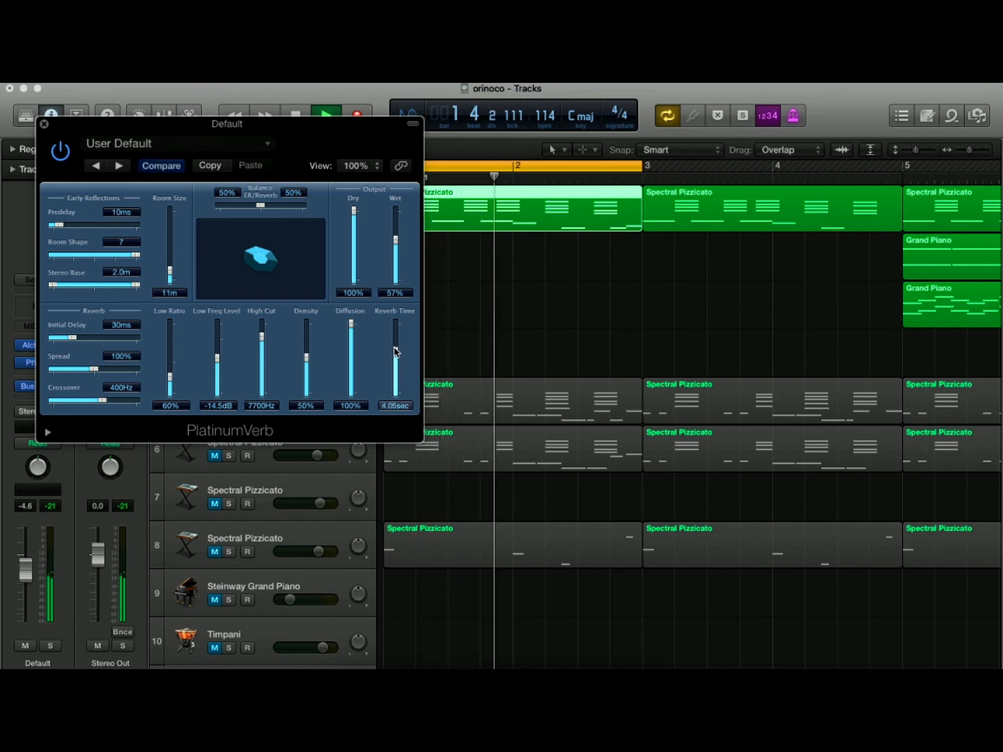
left_click_drag(395, 243, 396, 240)
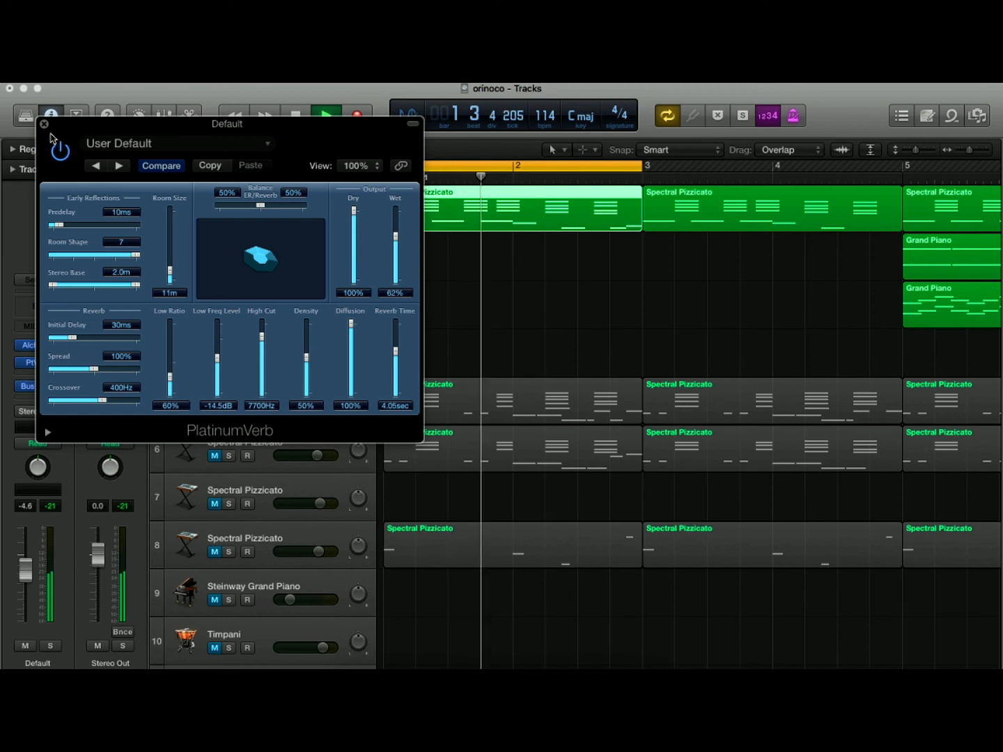
left_click(44, 124)
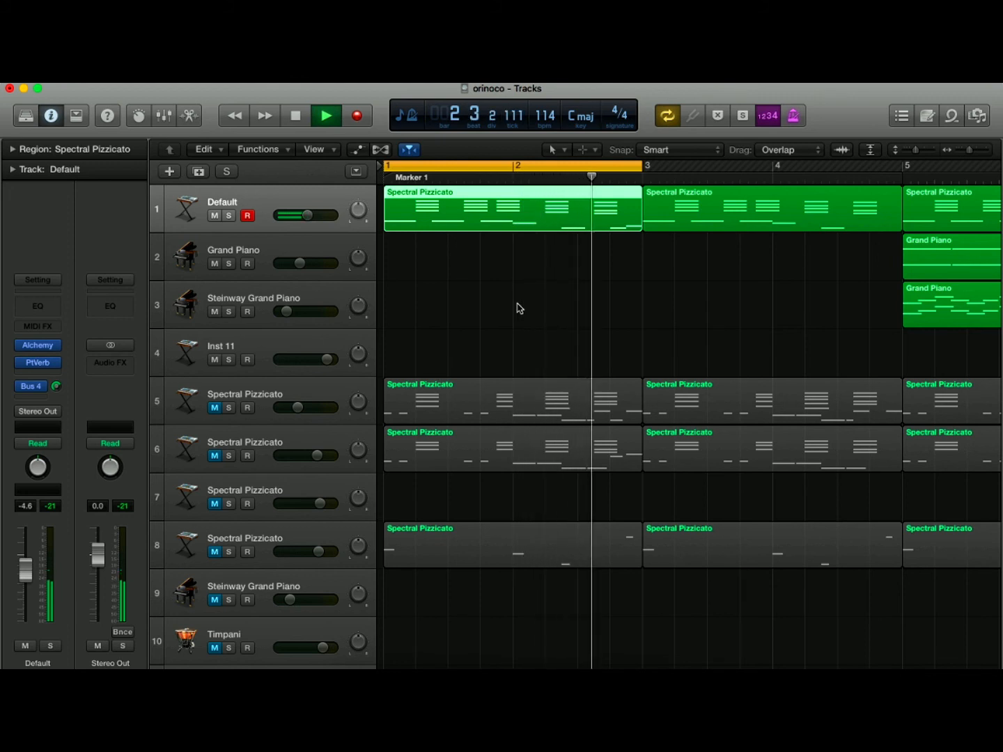
key("space")
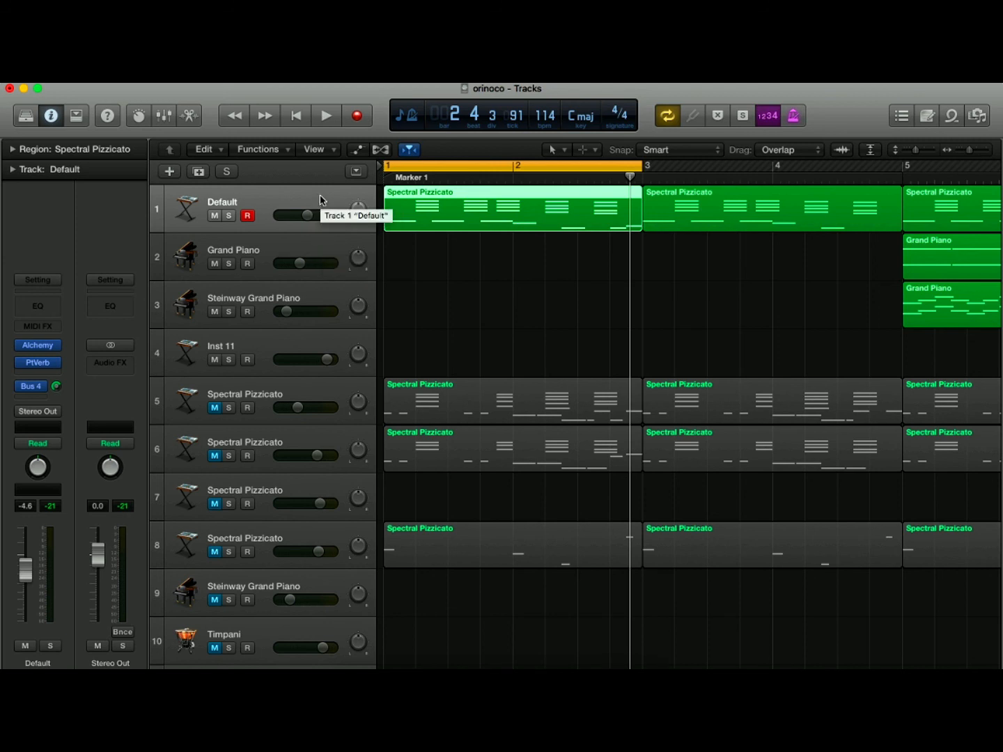
Reopen the Alchemy synth, view the global overview of its four sources, and close it.
left_click(39, 347)
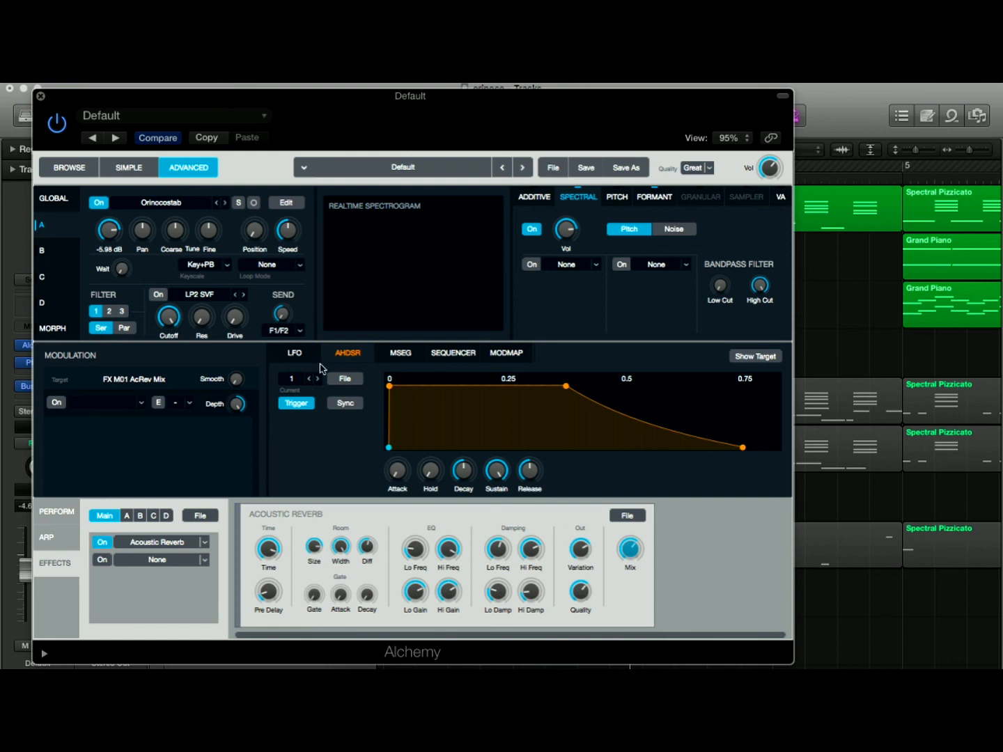
left_click(53, 201)
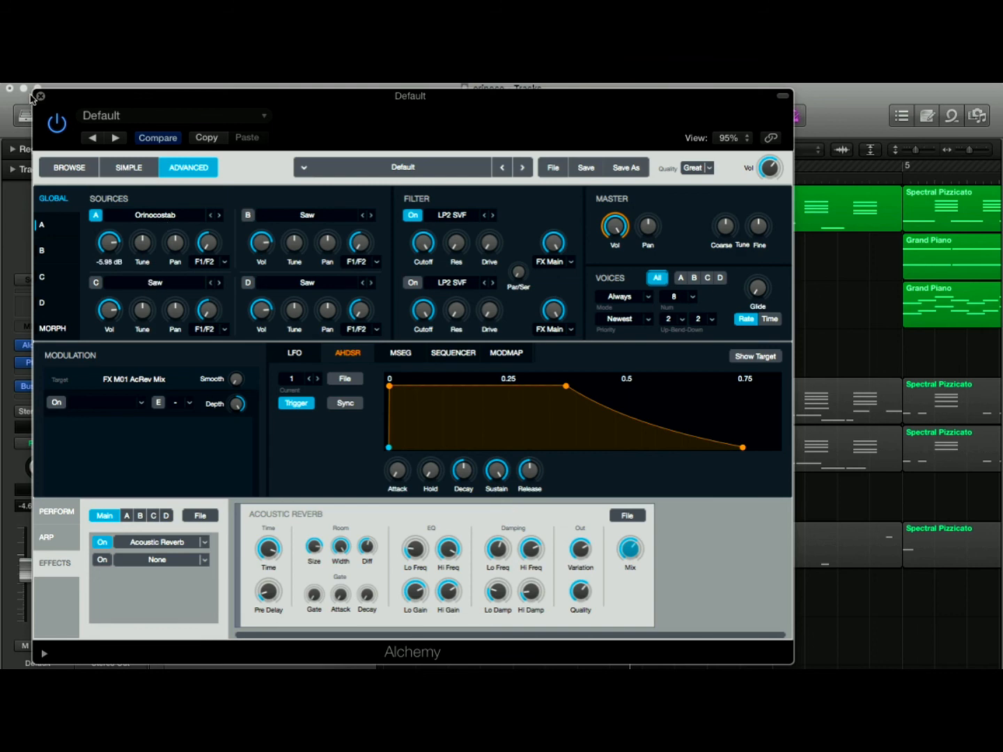
left_click(41, 97)
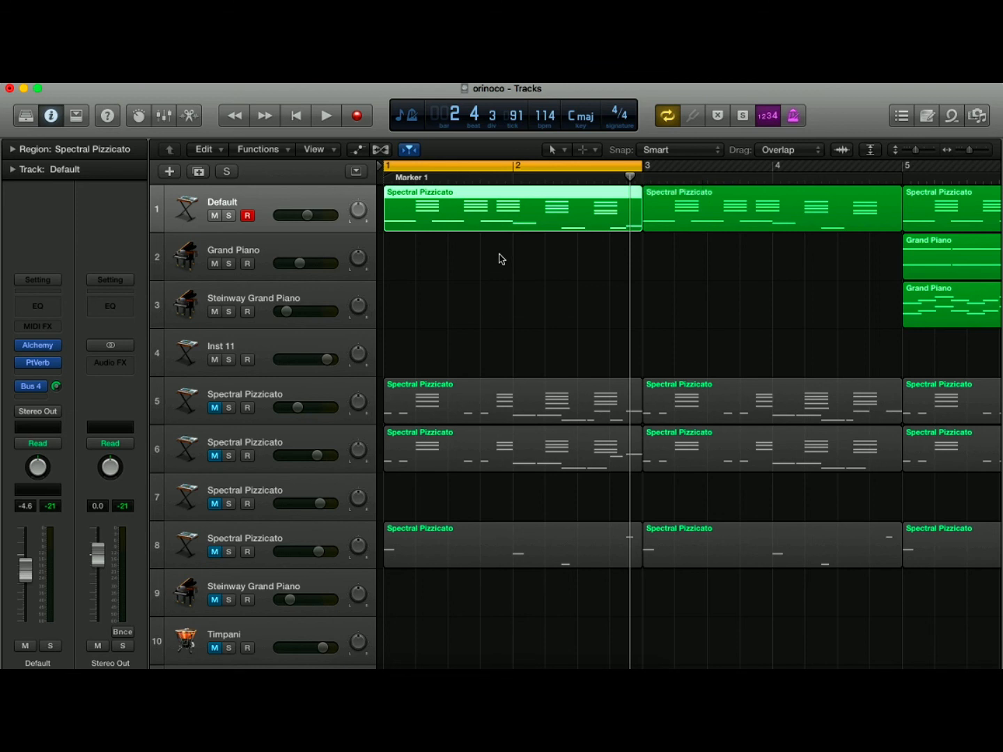
Extend the cycle range to bar 13, play the arrangement, and move the cycle's start to bar 5.
left_click_drag(640, 167, 868, 208)
scroll(870, 266, "left", 15)
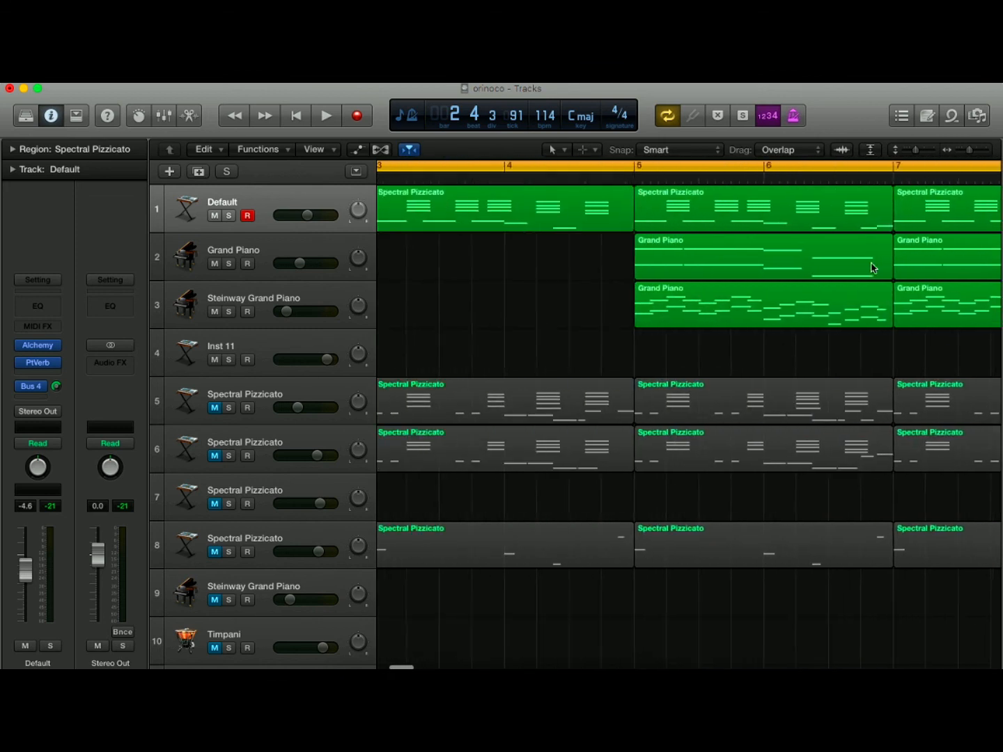
key("space")
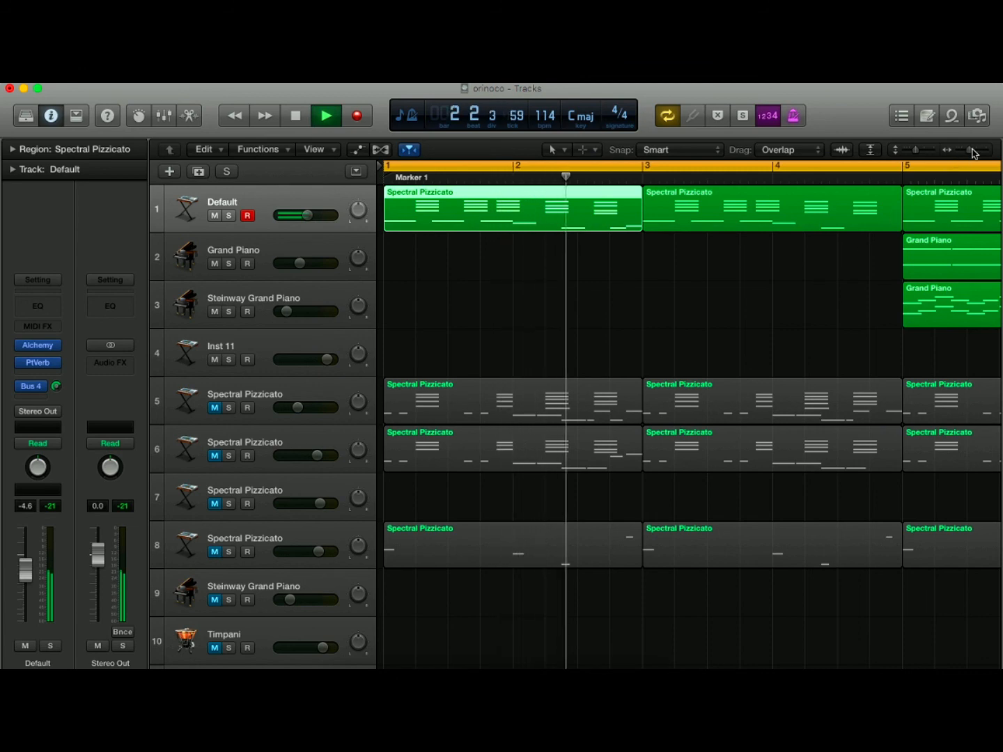
mouse_move(970, 149)
left_mouse_down()
mouse_move(911, 150)
mouse_move(966, 153)
left_mouse_up()
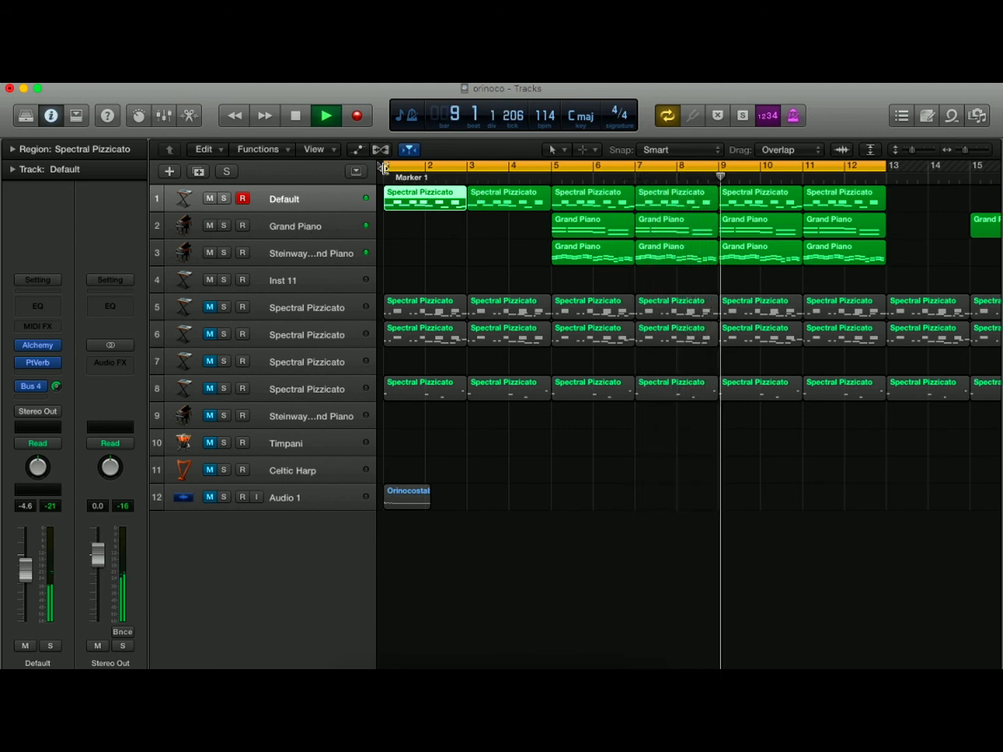
left_click_drag(386, 167, 551, 174)
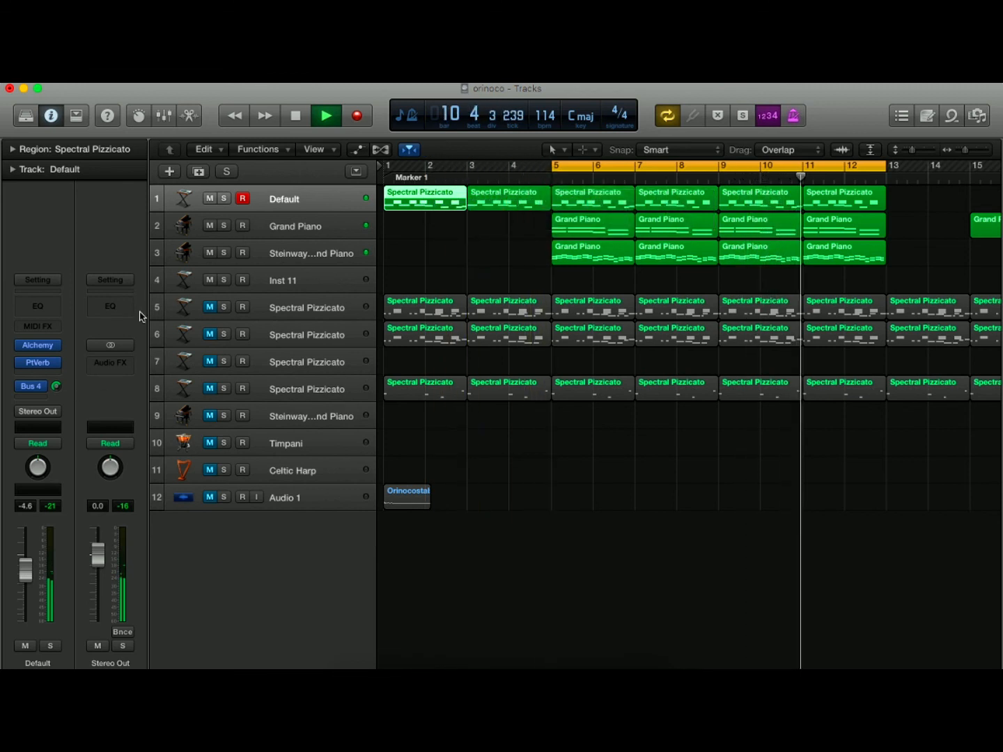
Review Alchemy's Perform controls and source A's Orinocostab sample editor during playback, and close the synth.
left_click(40, 348)
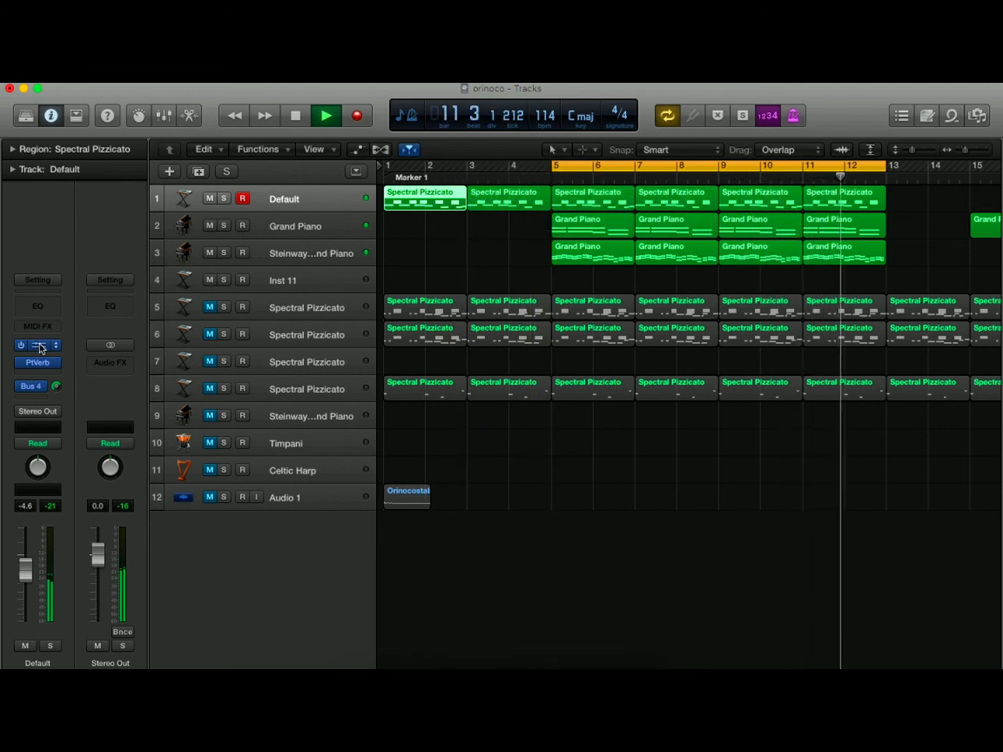
left_click(40, 348)
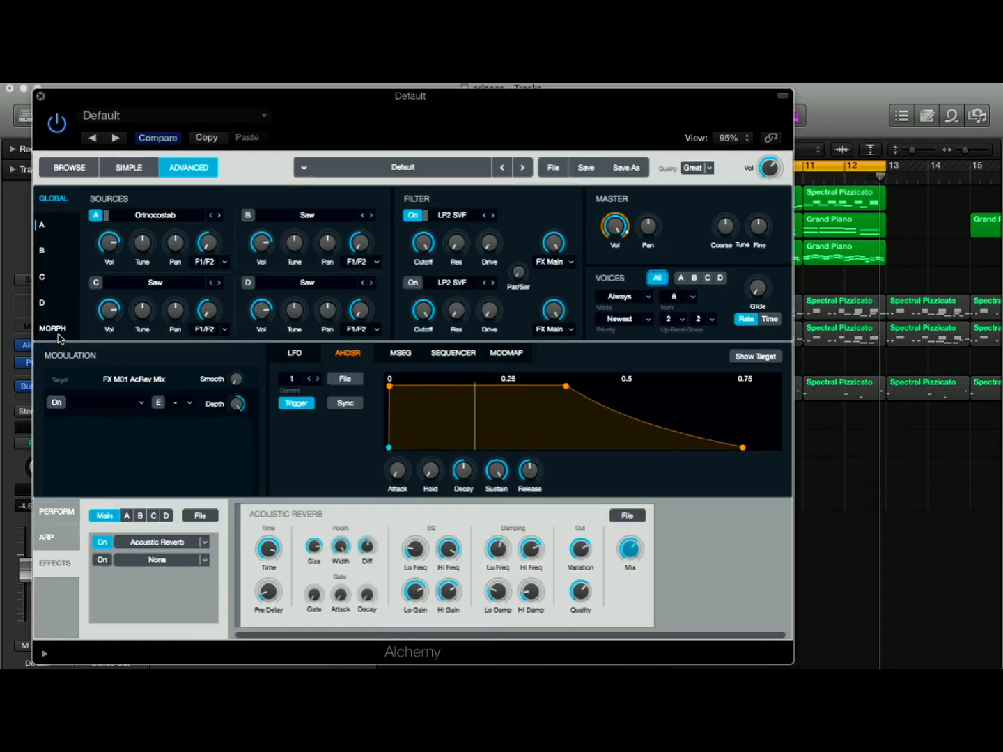
left_click(57, 514)
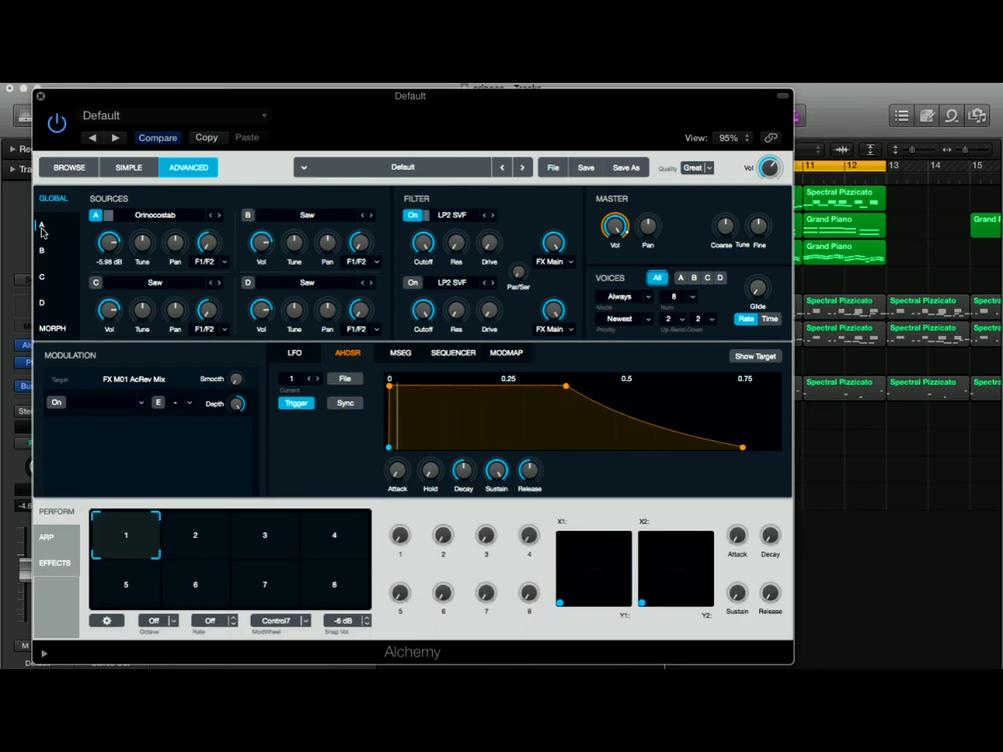
left_click(43, 227)
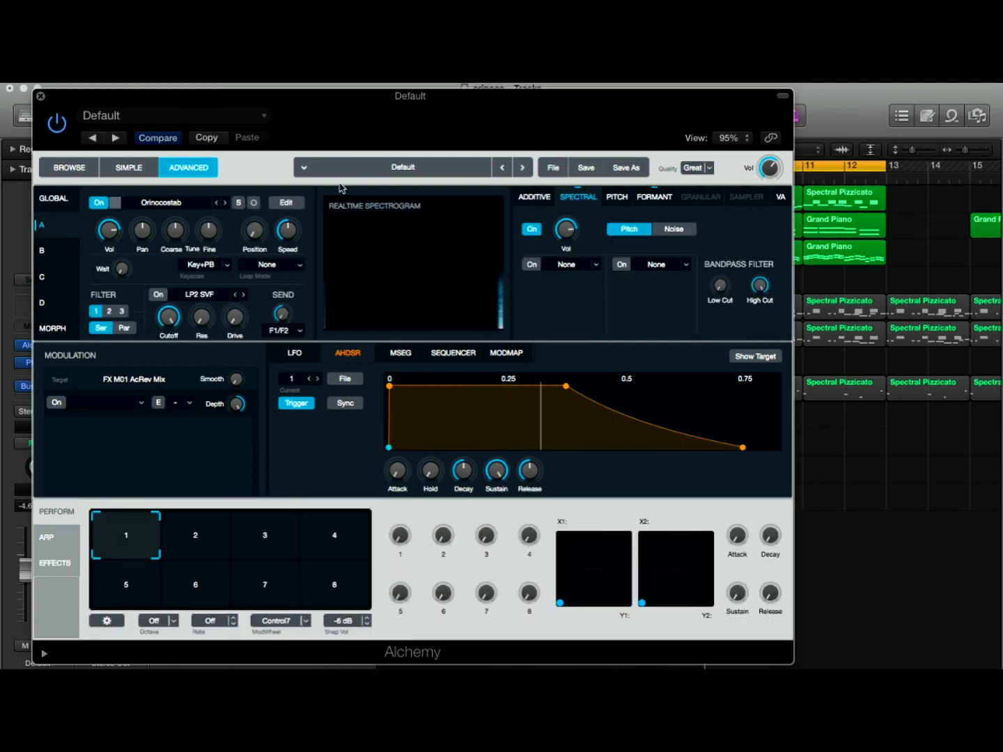
left_click(291, 206)
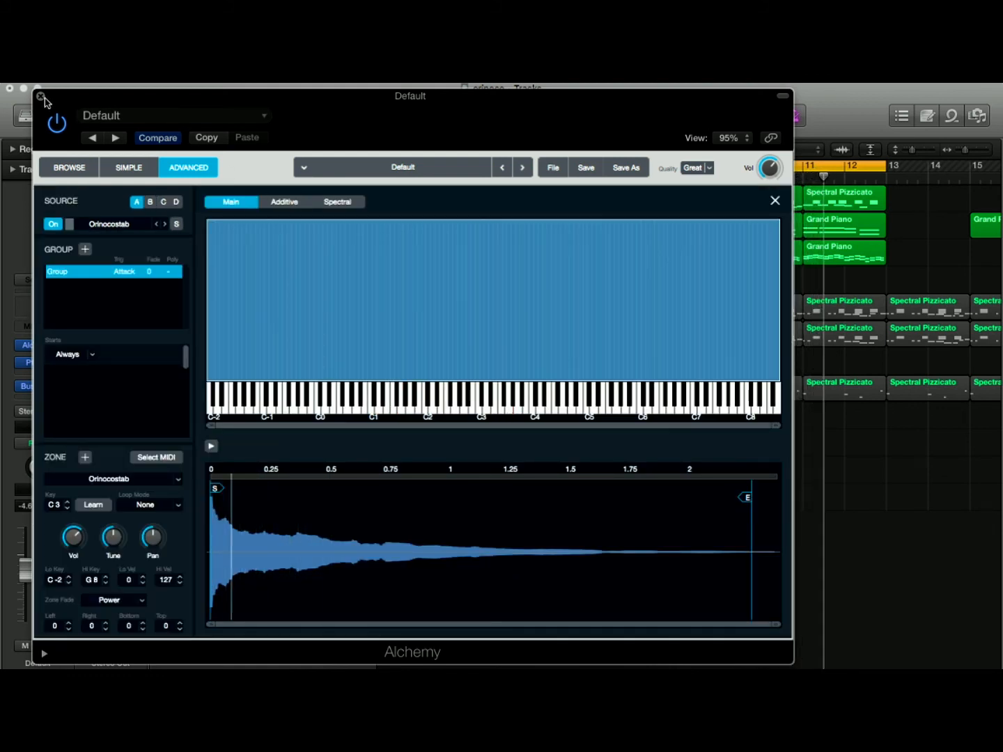
left_click(39, 97)
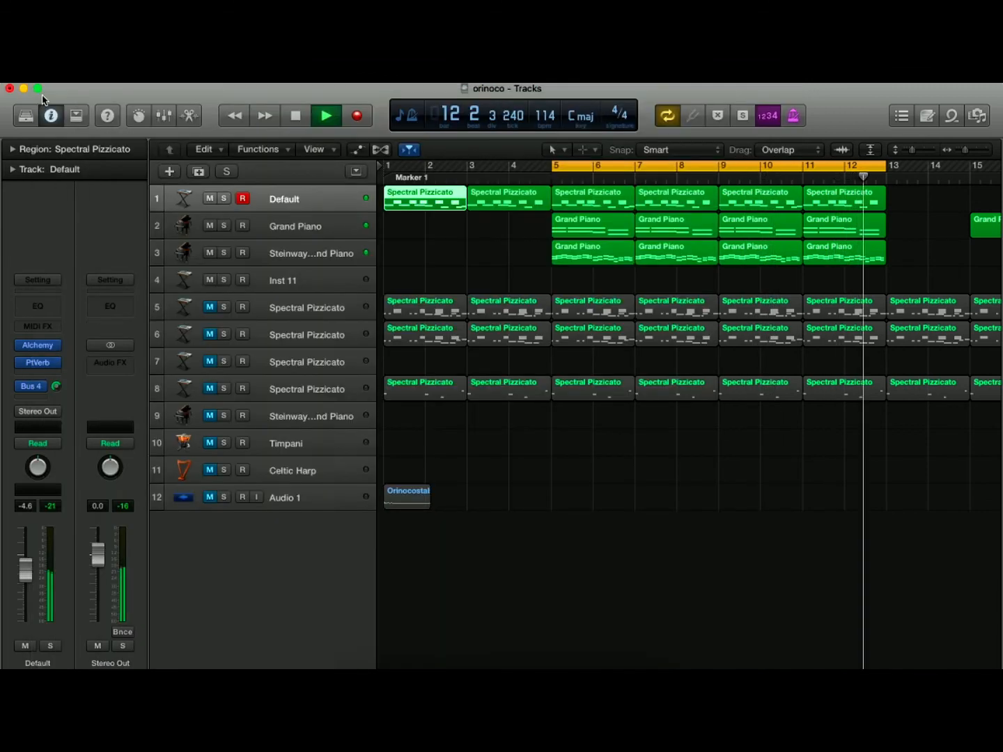